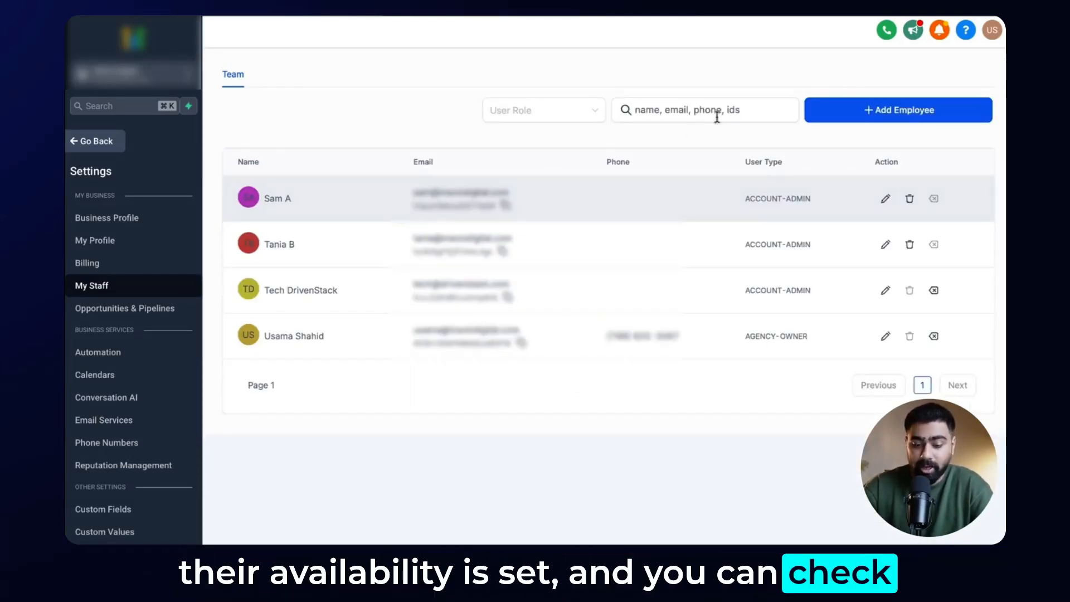
Check the first staff member's user availability, including available hours and the meeting location options
left_click(886, 199)
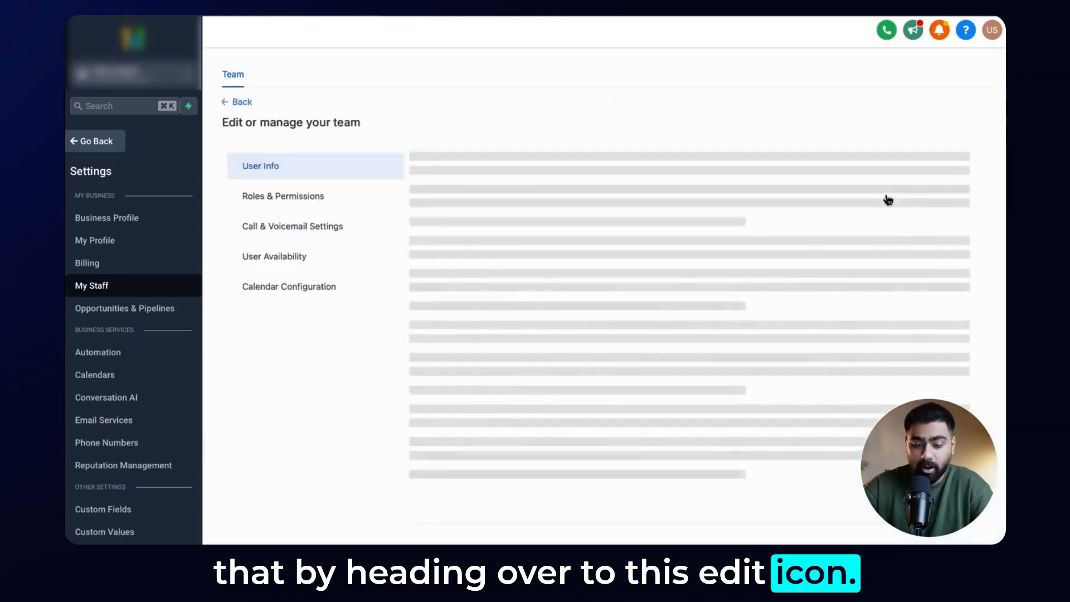
left_click(290, 259)
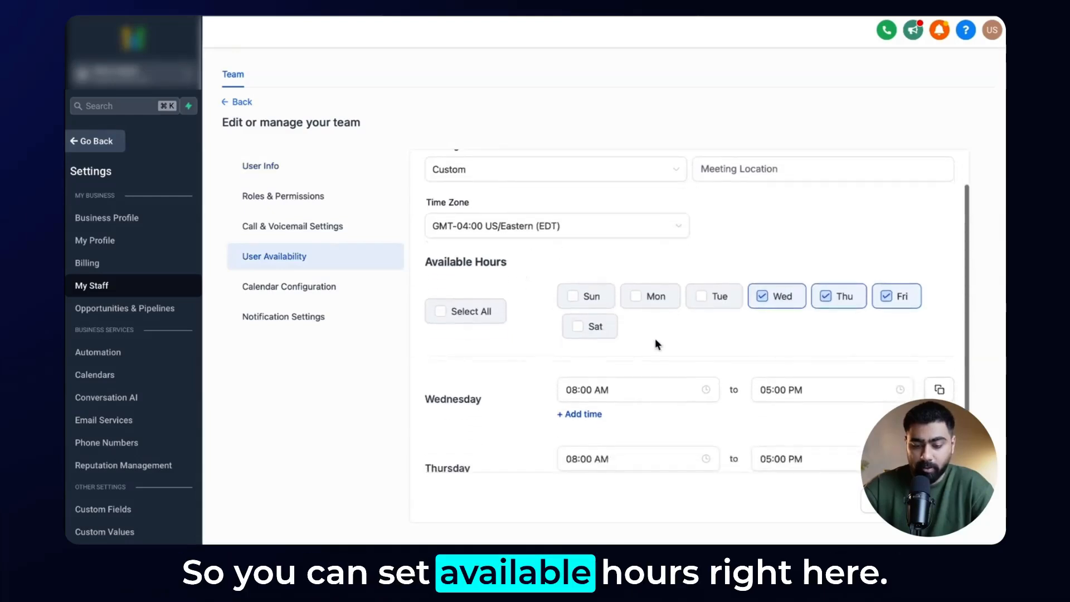
scroll(641, 312, "down", 2)
scroll(671, 315, "up", 3)
left_click(504, 215)
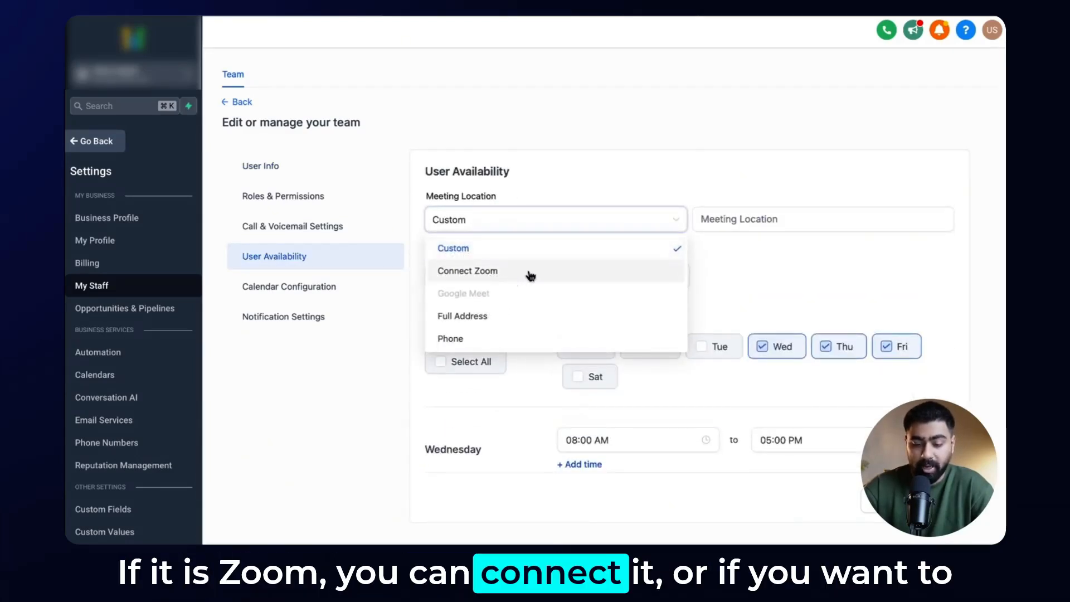
left_click(500, 241)
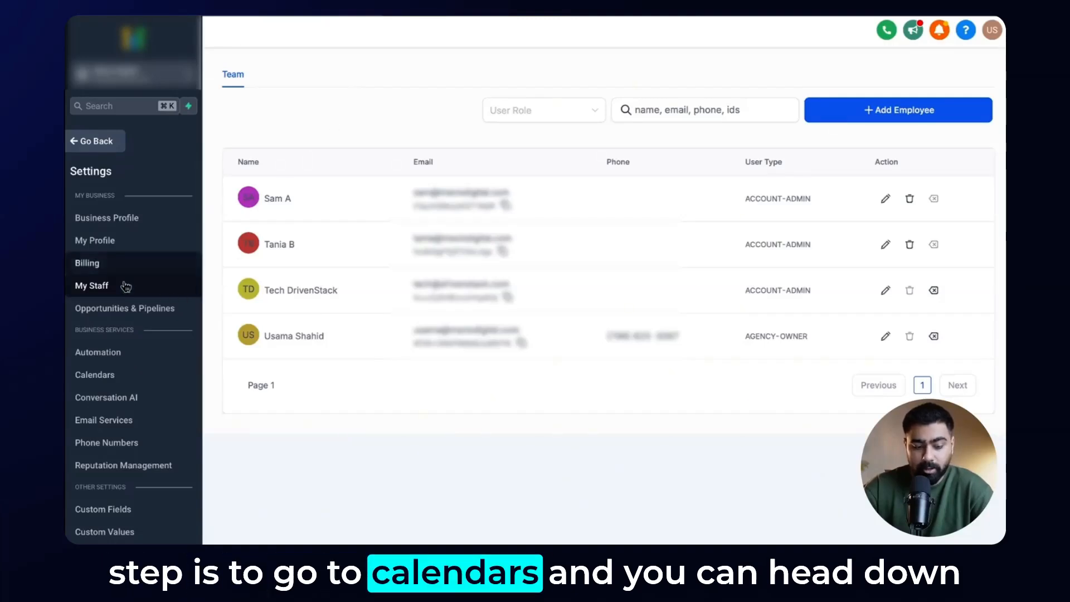
In the Calendars settings, create a new calendar with the Collective Booking scheduling type
scroll(100, 326, "down", 2)
left_click(99, 326)
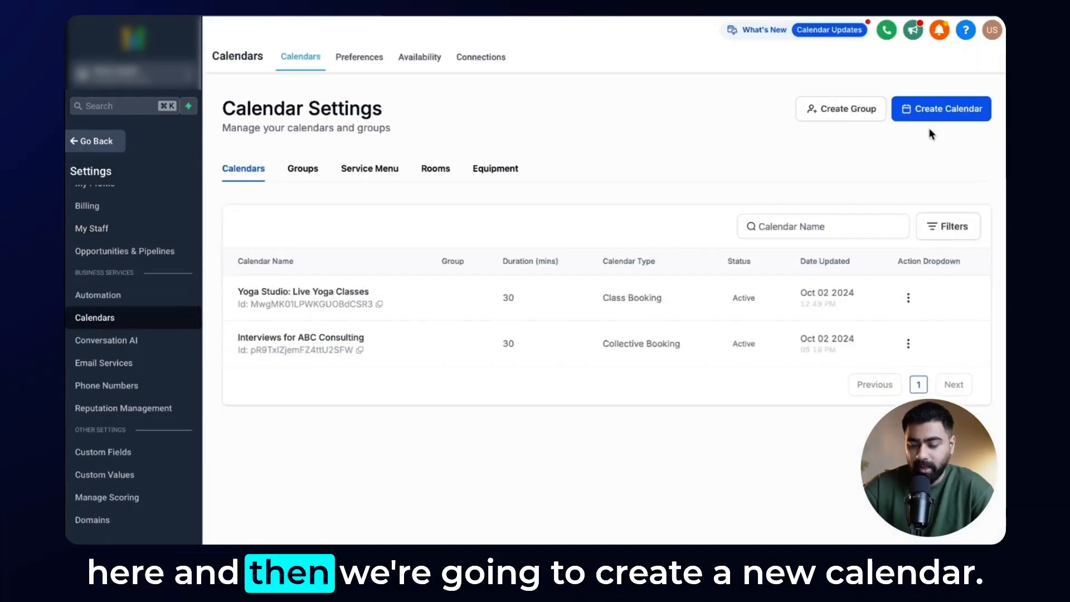
left_click(931, 118)
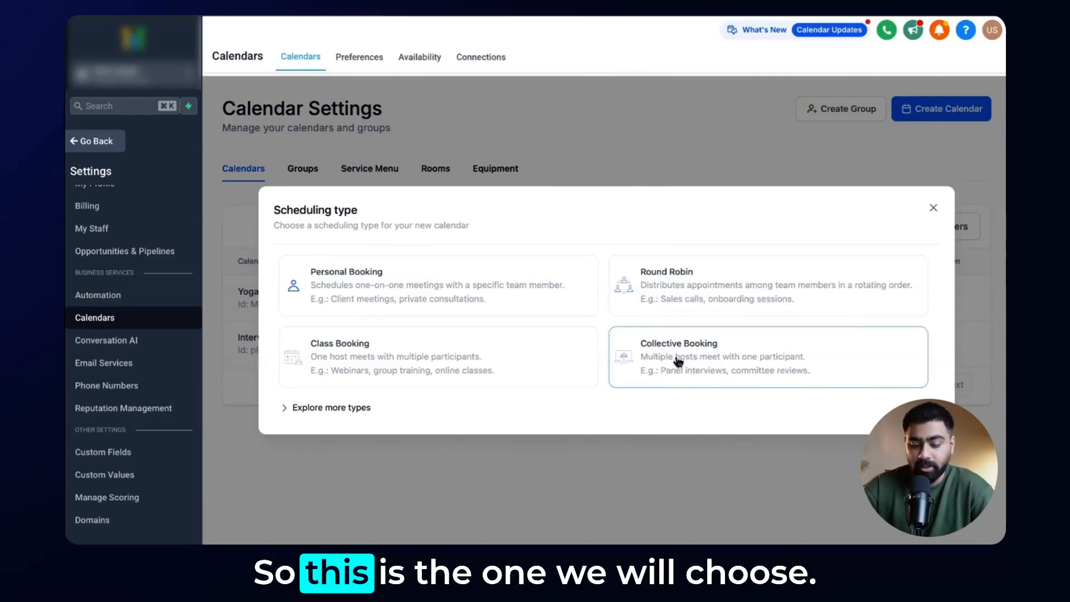
left_click(683, 359)
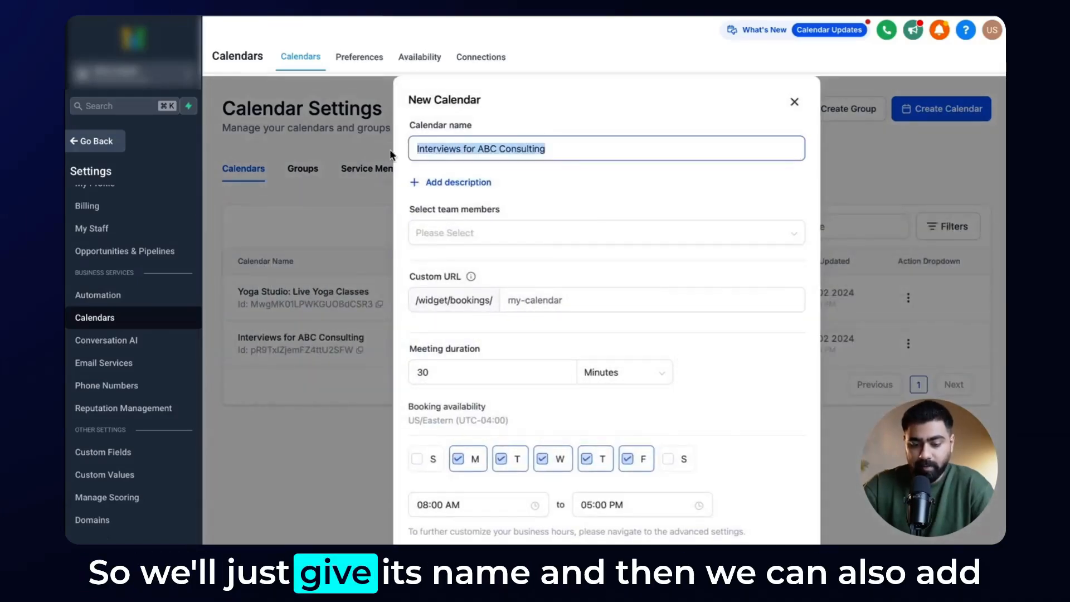
Name the calendar Interviews for ABC Consulting and add a description covering Video On, Quiet Location, Professional Attire and Tech Check guidelines
left_click(454, 184)
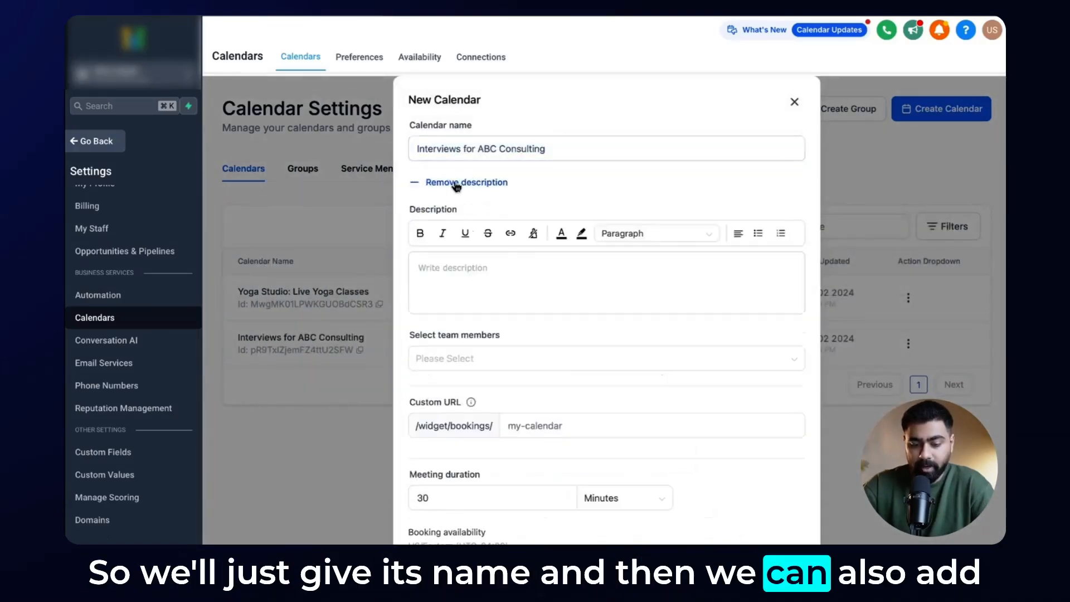
left_click(463, 268)
type("Video On: Please ensure your video is turned on for the duration of the interview to facilitate better communication. Quiet Location: Choose a quiet, well-lit location to minimize distractions and background noise. Professional Attire: Dress appropriately as you would for an in-person interview to create a positive impression. Tech Check: Test your microphone, camera, and internet connection ahead of time to avoid technical issues during the interview.")
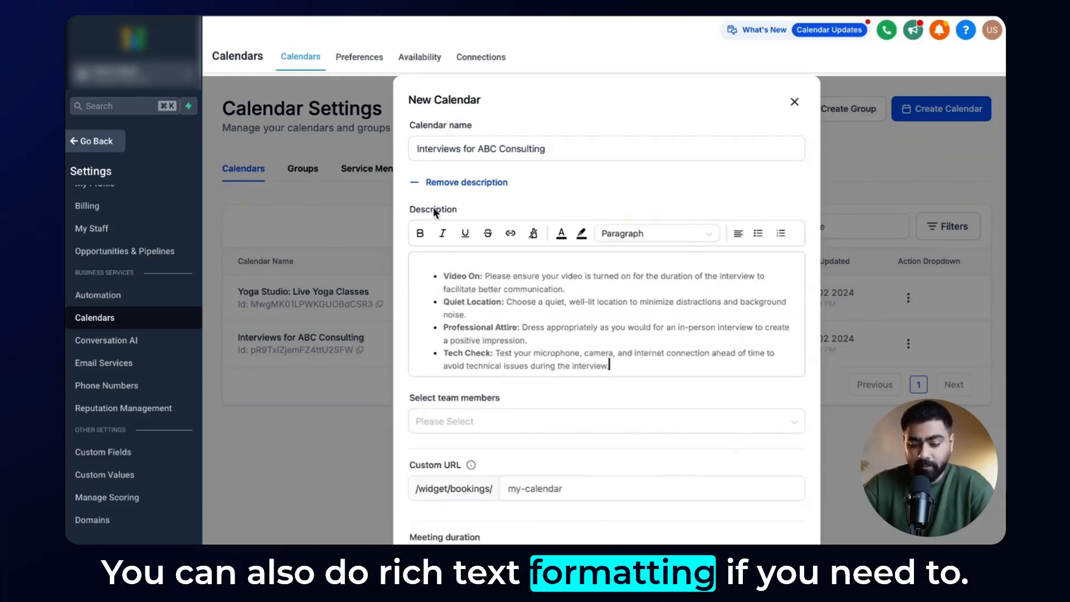
Assign the first three listed team members to the new calendar
scroll(448, 331, "down", 2)
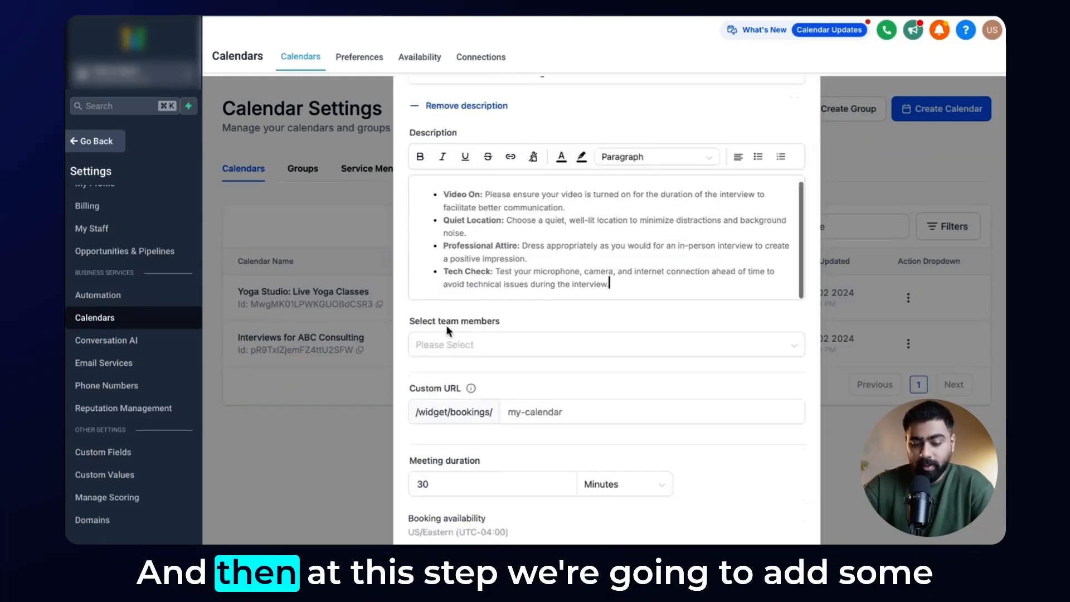
left_click(469, 346)
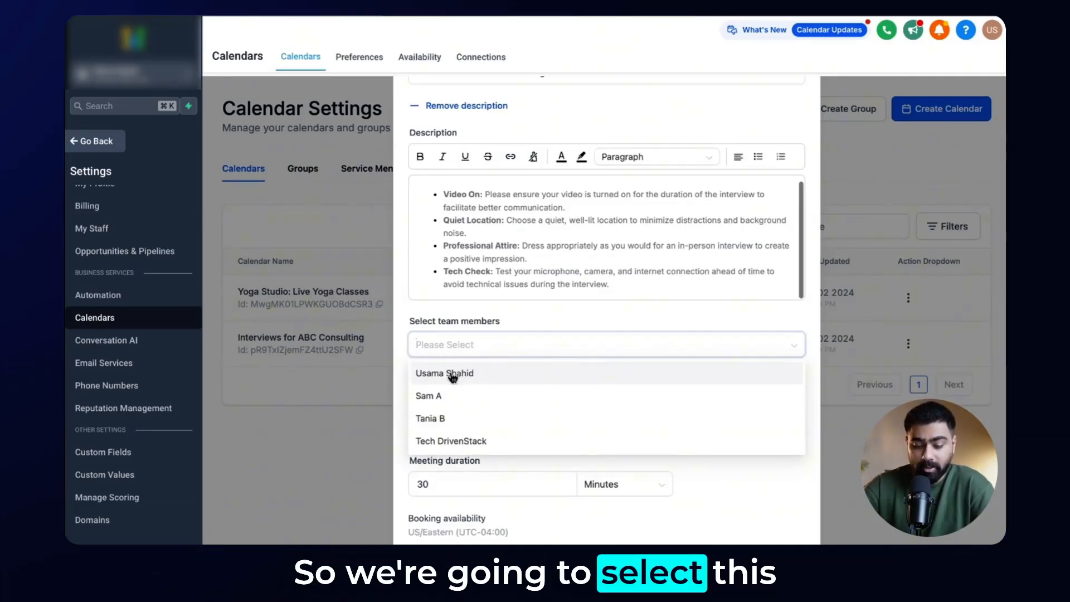
left_click(468, 370)
left_click(443, 398)
left_click(440, 419)
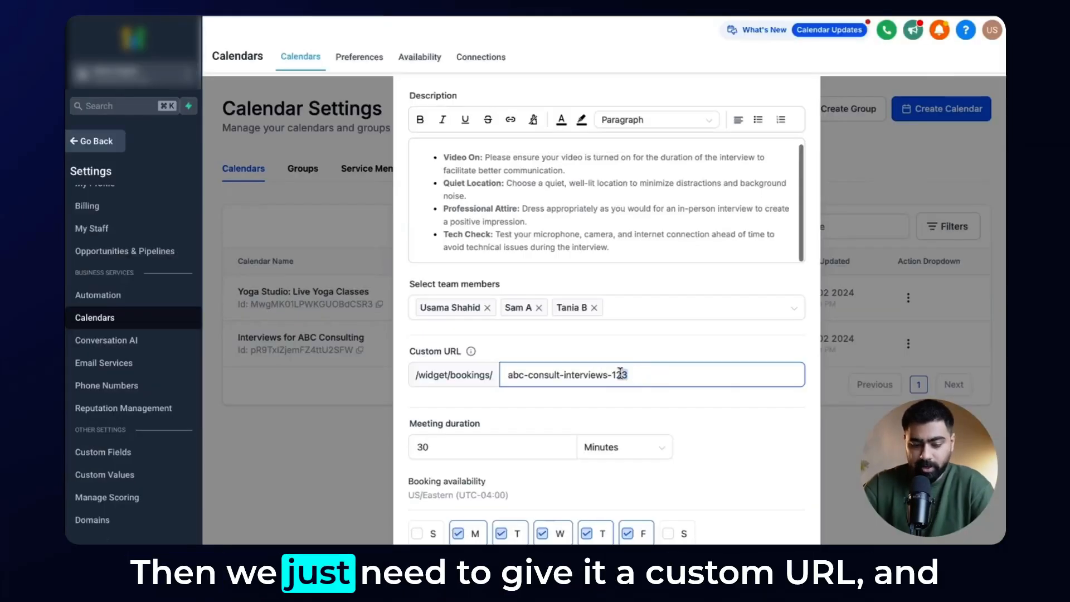
Give the calendar the custom URL abc-consult-interviews-123 and open its advanced settings
left_click_drag(629, 374, 474, 369)
scroll(501, 369, "down", 2)
left_click(543, 368)
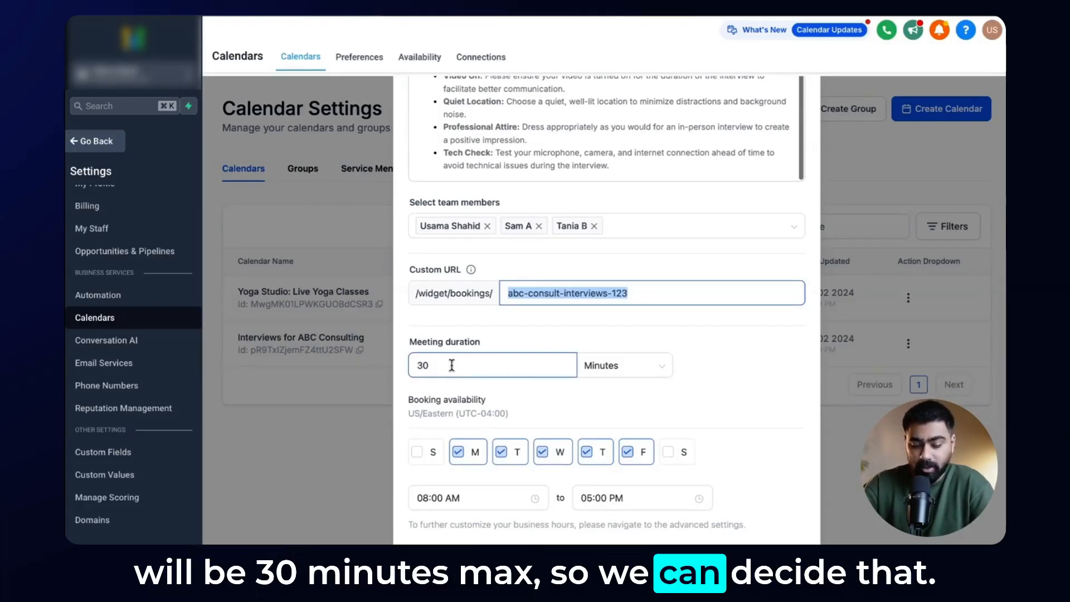
scroll(485, 334, "down", 2)
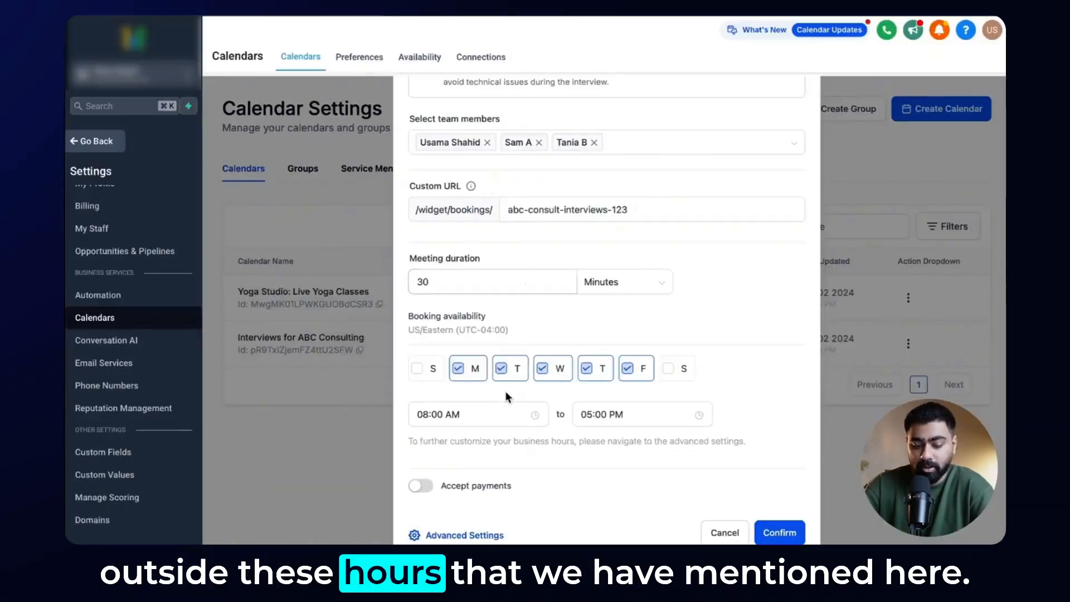
scroll(462, 435, "down", 1)
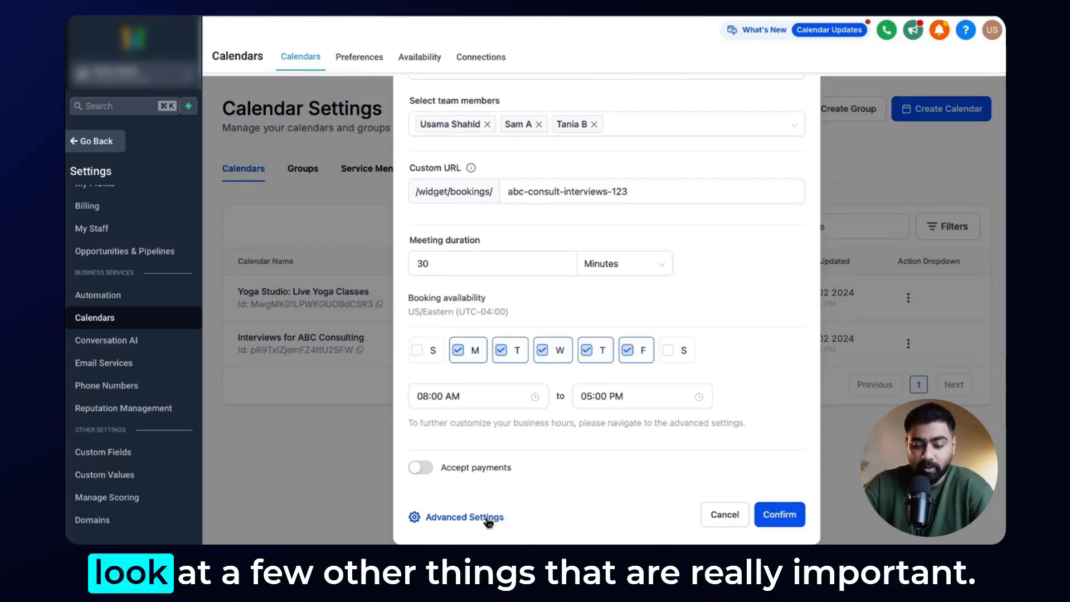
left_click(464, 517)
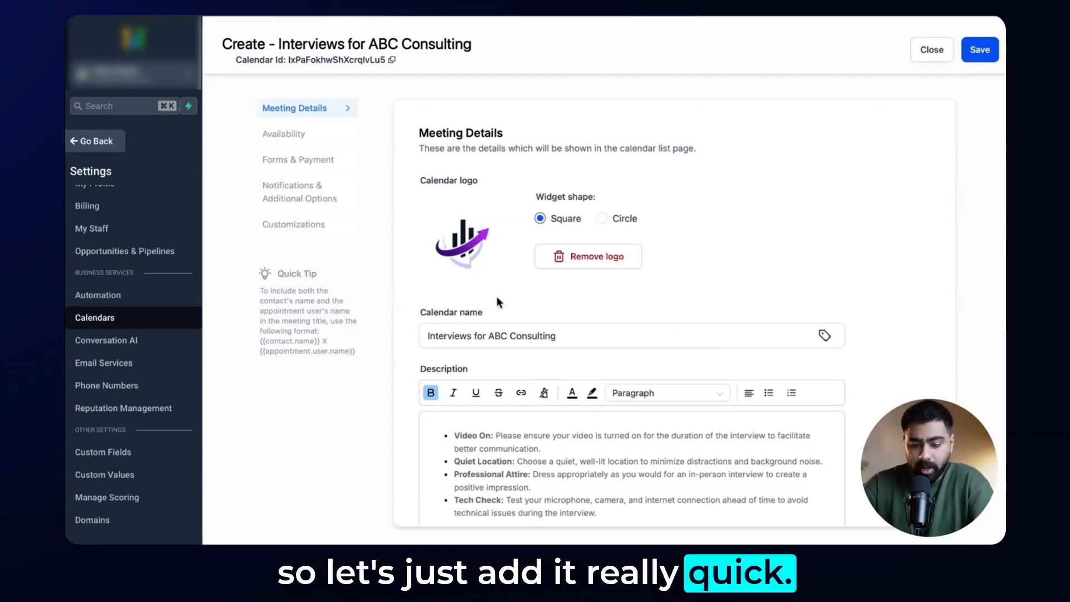
Set the meeting invite title to {{contact.name}}-Interview for ABC Consulting in the meeting details
scroll(496, 296, "down", 1)
left_click(467, 268)
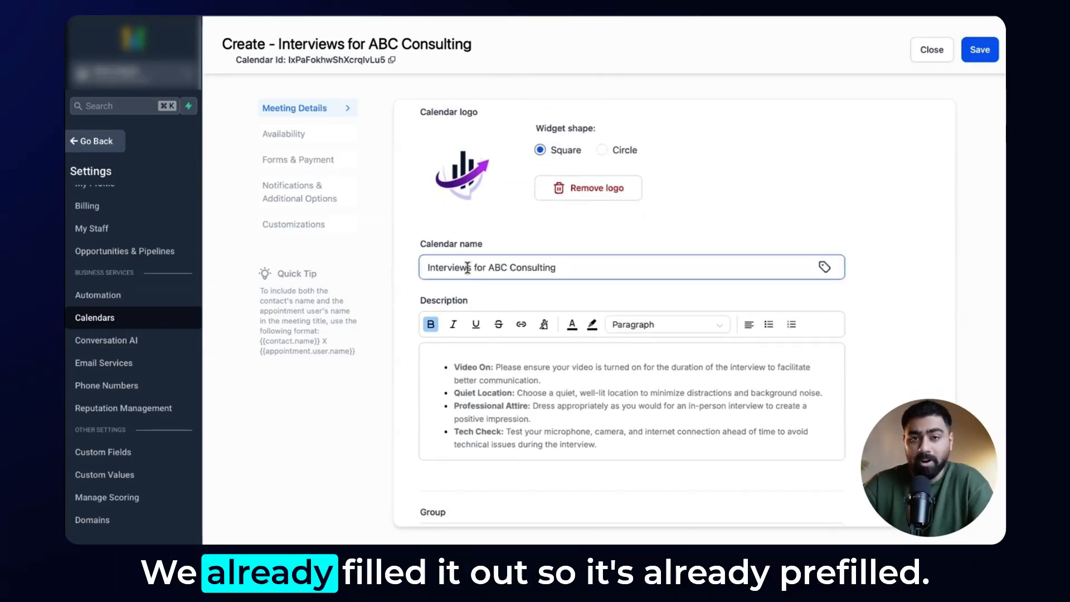
scroll(467, 267, "down", 5)
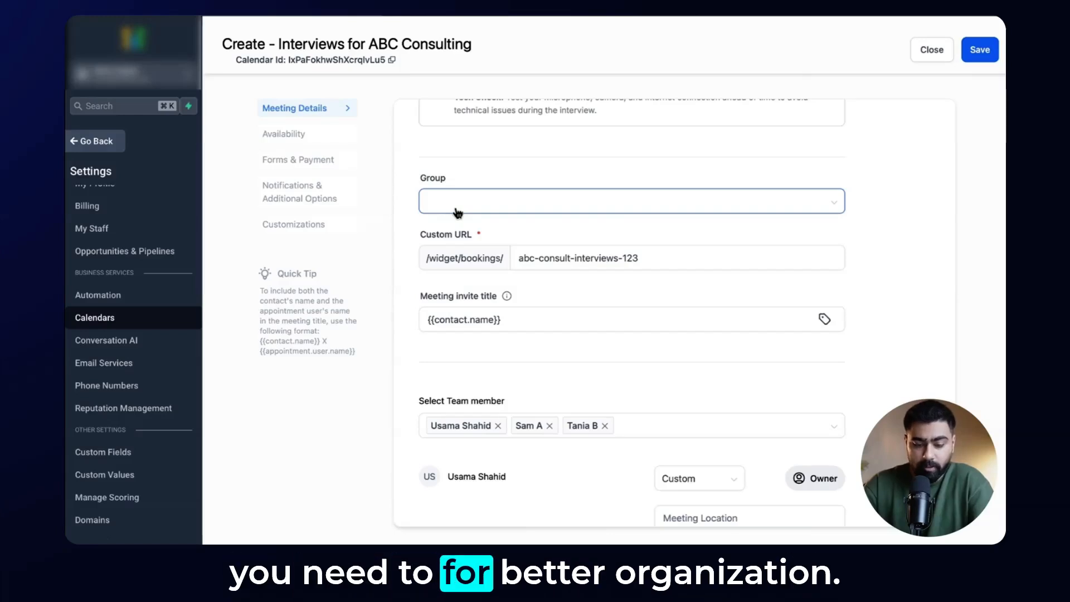
scroll(457, 213, "down", 1)
left_click_drag(420, 239, 498, 238)
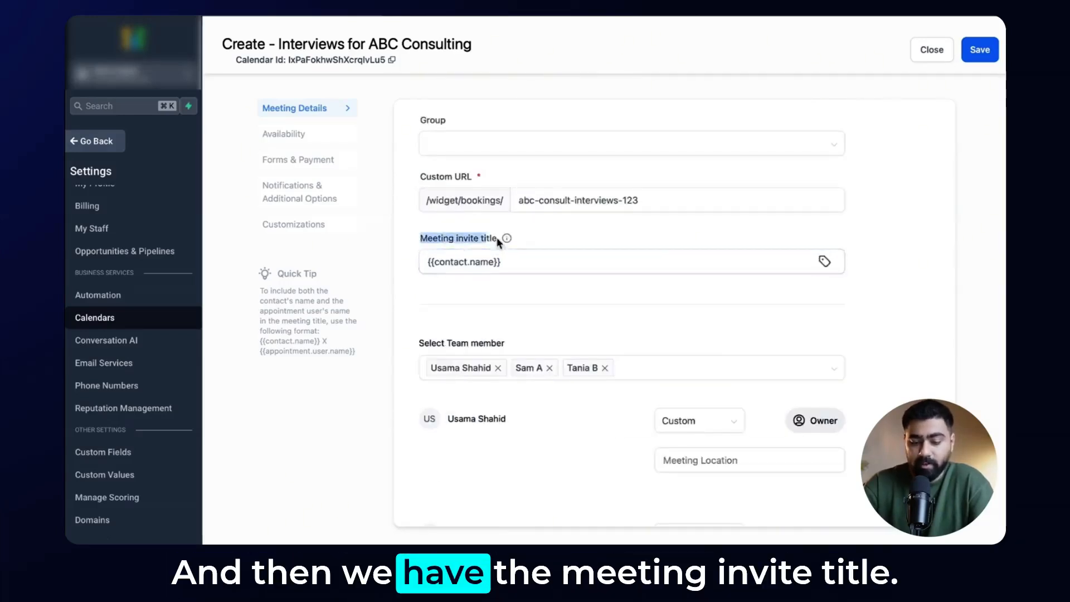
left_click(510, 261)
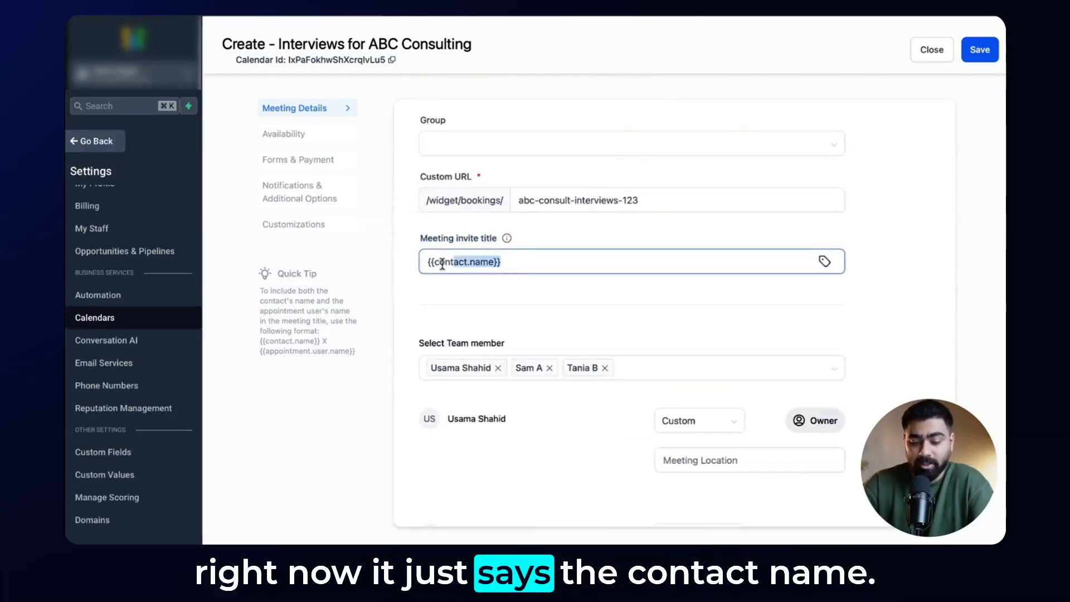
left_click_drag(442, 264, 392, 263)
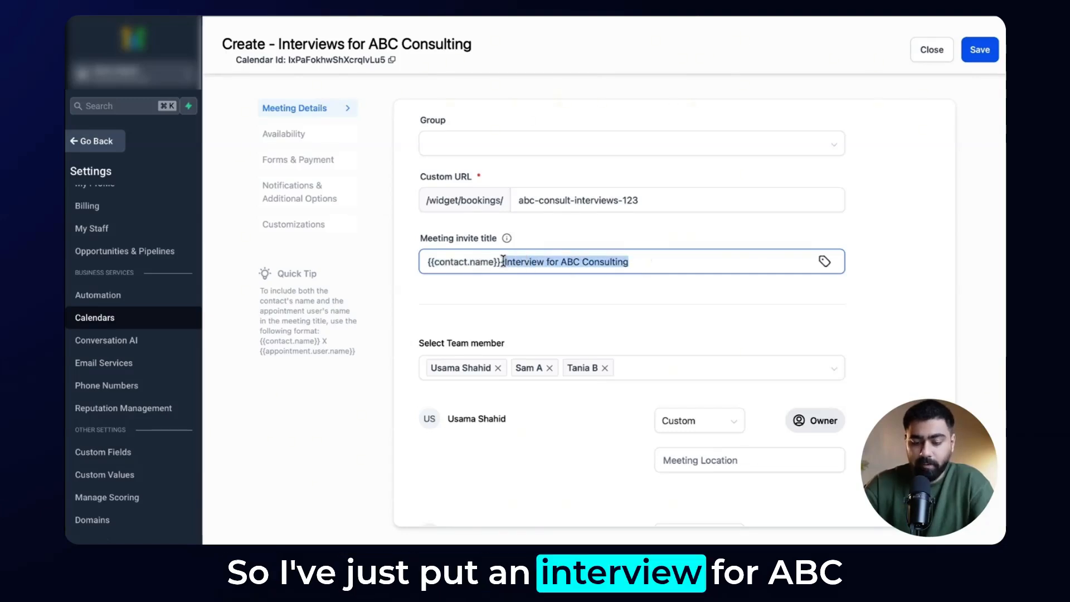
Try making the second team member the calendar owner, and return ownership to the first team member
scroll(515, 271, "down", 1)
scroll(472, 231, "down", 1)
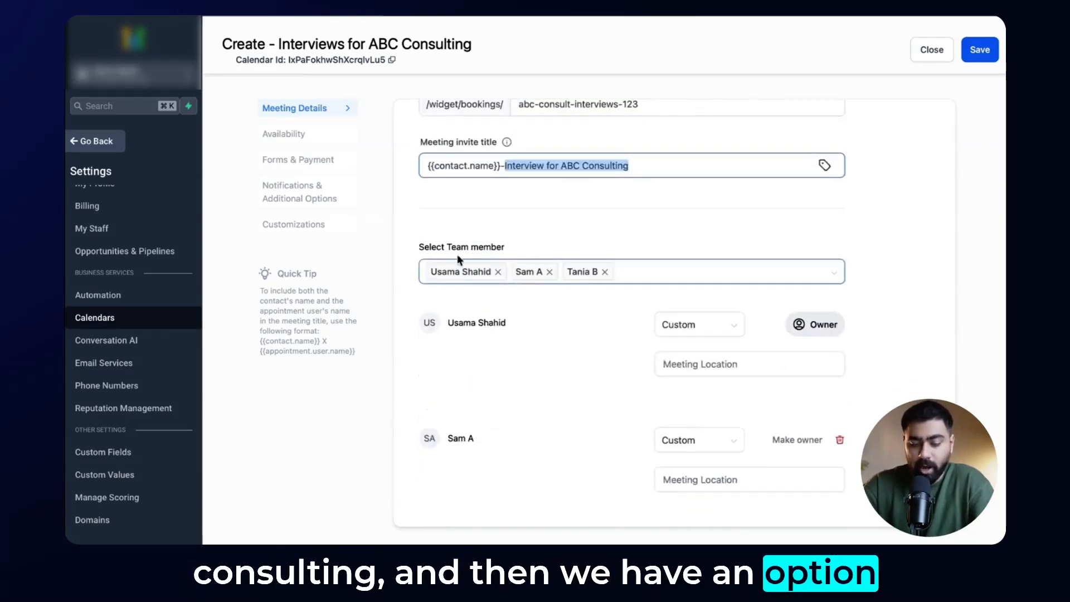
scroll(472, 230, "down", 3)
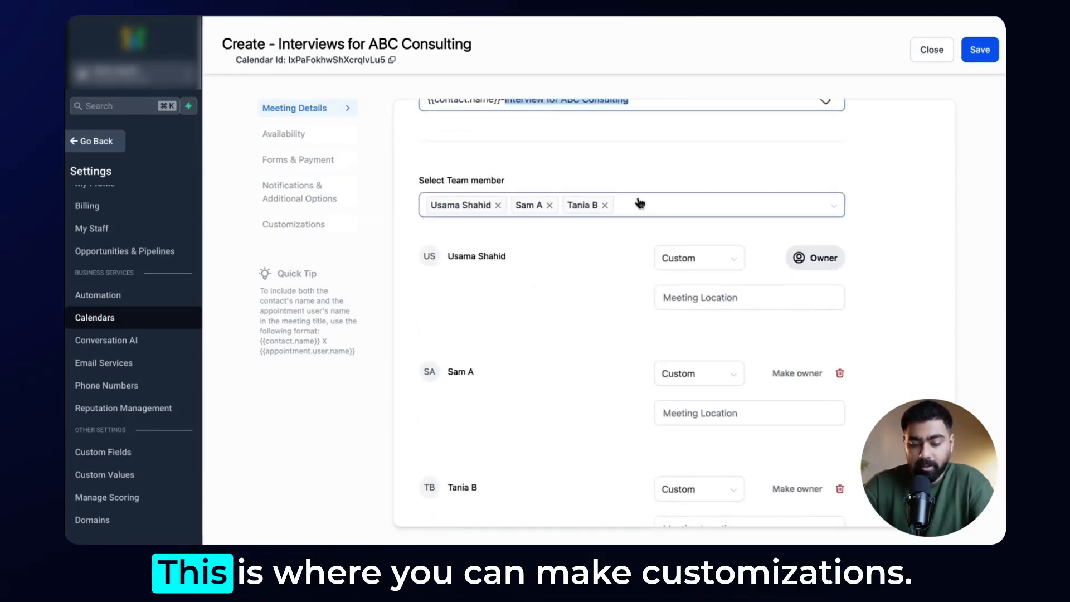
scroll(581, 146, "up", 1)
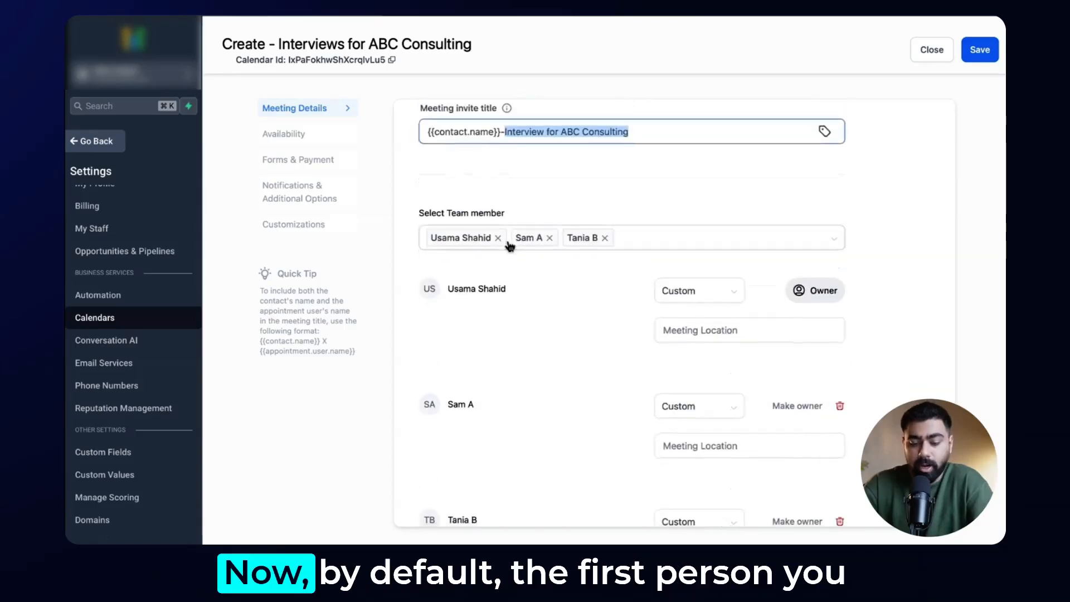
scroll(482, 269, "down", 1)
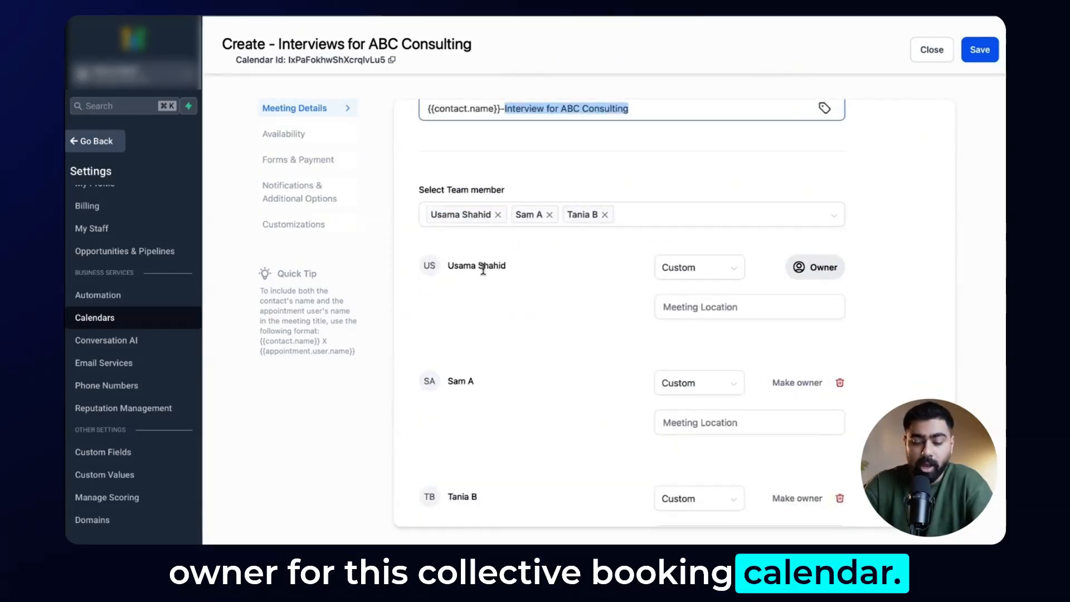
scroll(641, 284, "down", 1)
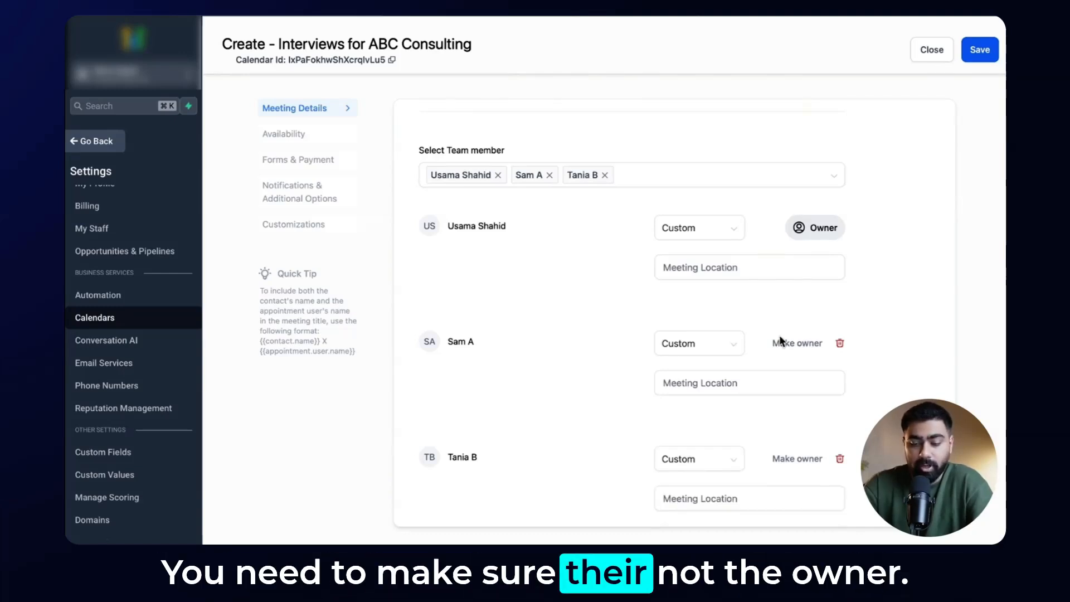
left_click(812, 269)
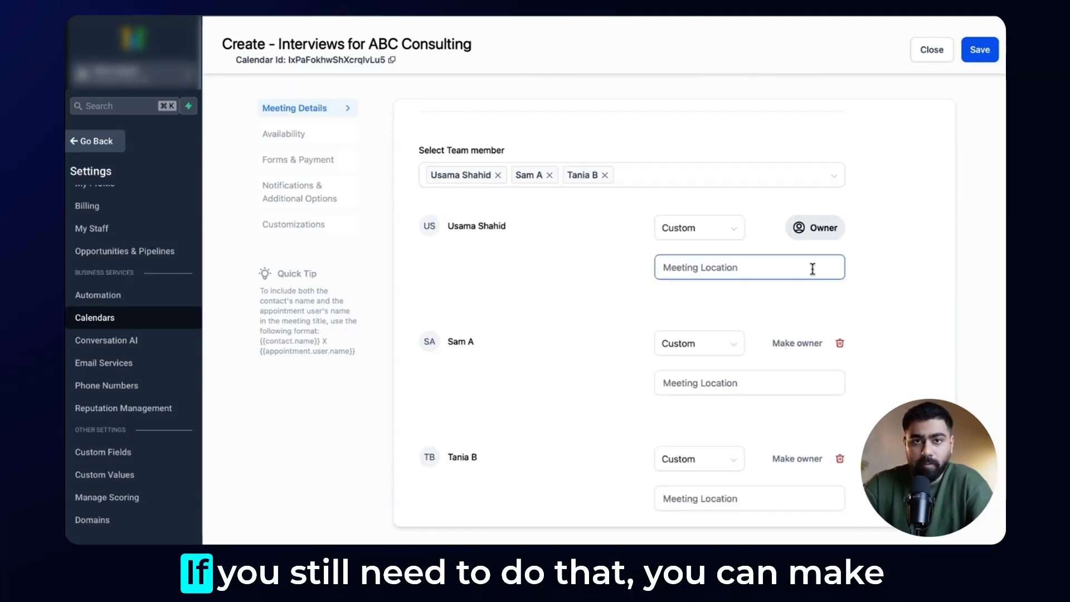
left_click(807, 344)
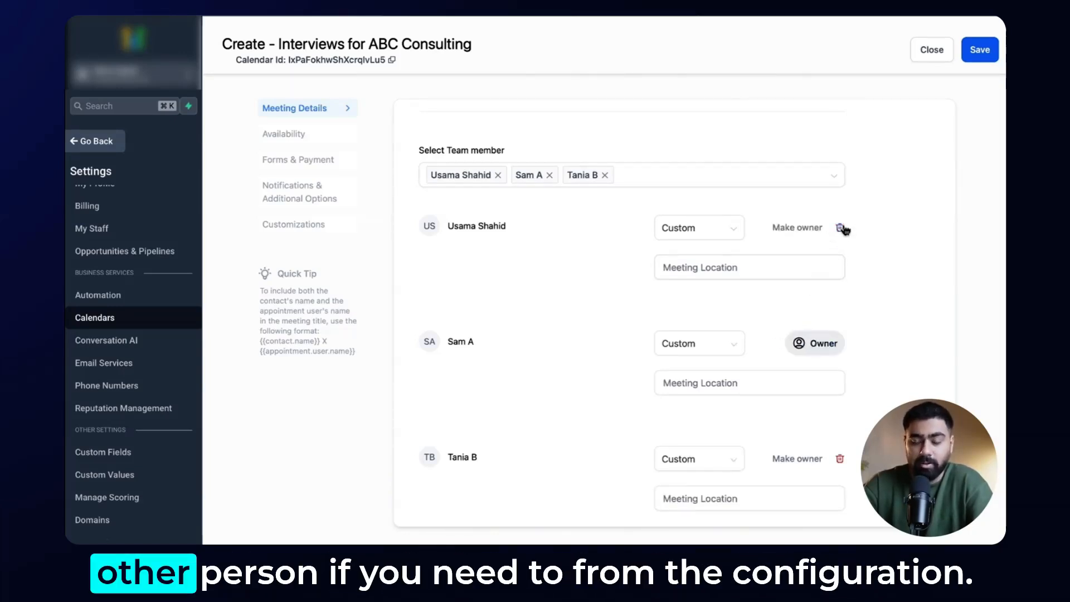
left_click(802, 229)
Enter zoom.us/12321312 as the owner's custom meeting location and keep the owner's location selected for the calendar
left_click(658, 258)
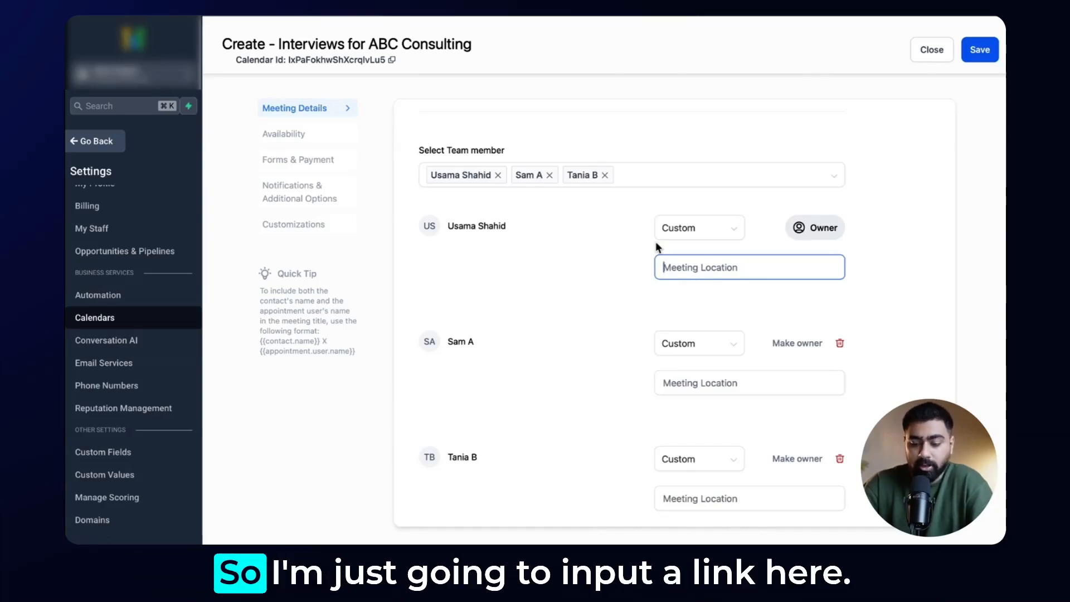
type("zoom.us/12321312")
scroll(596, 286, "down", 4)
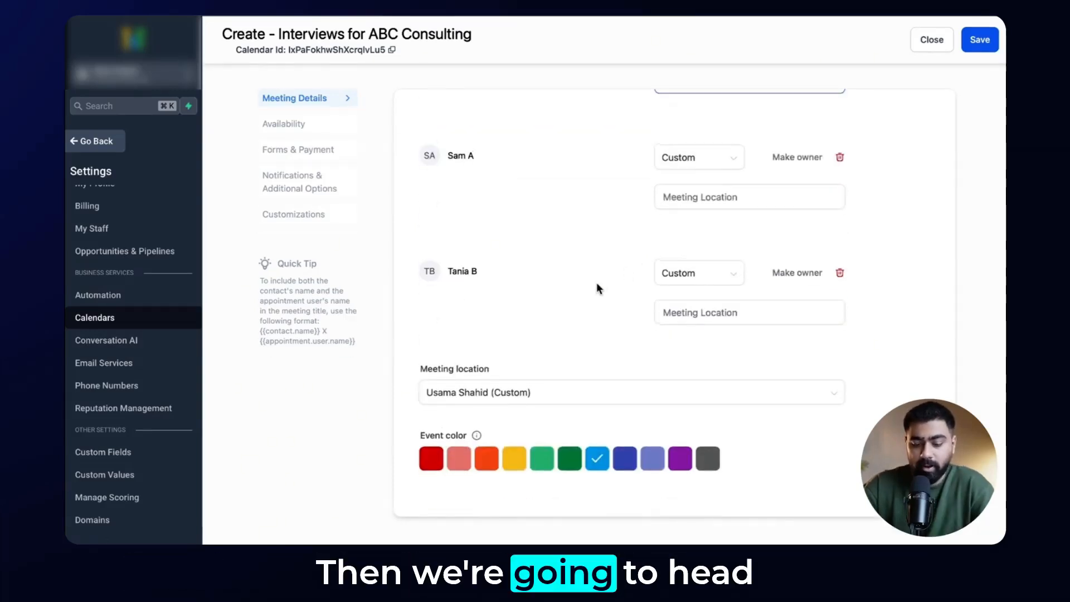
left_click(482, 402)
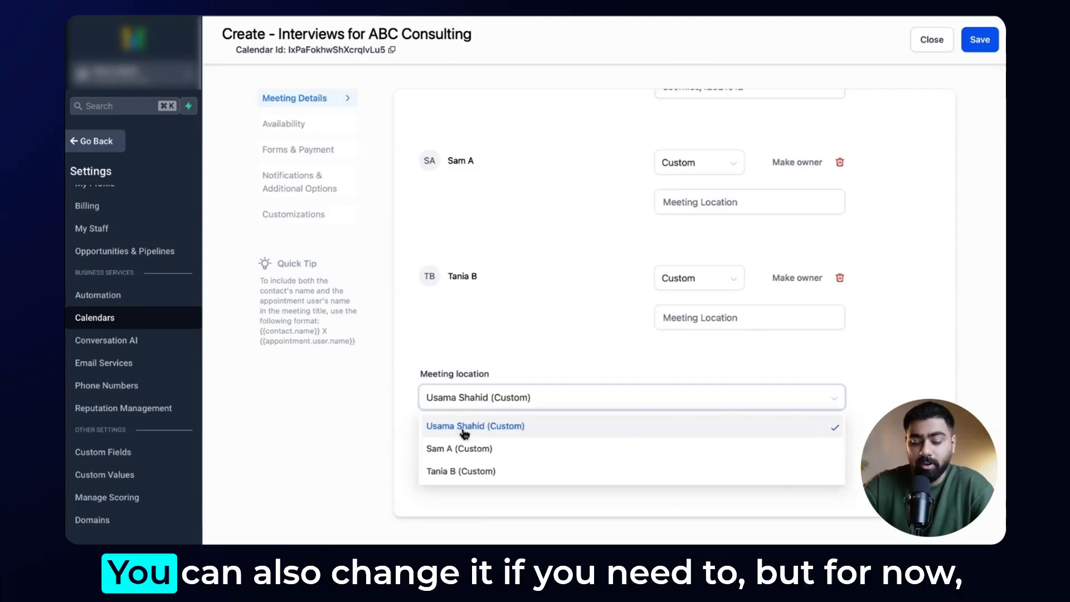
left_click(552, 340)
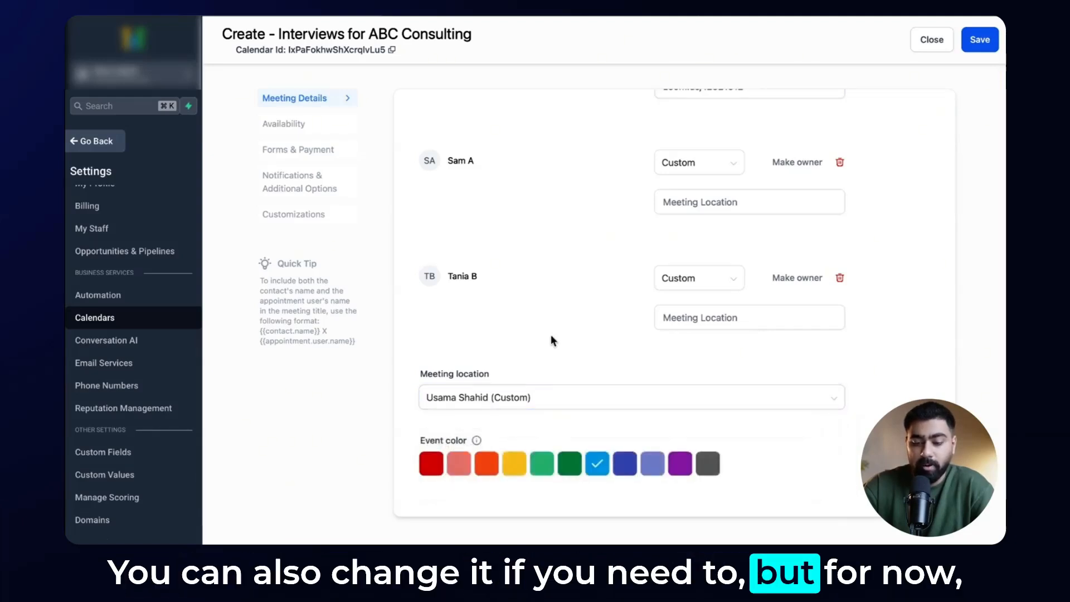
Turn on Look Busy in the calendar's Availability settings
scroll(551, 340, "up", 2)
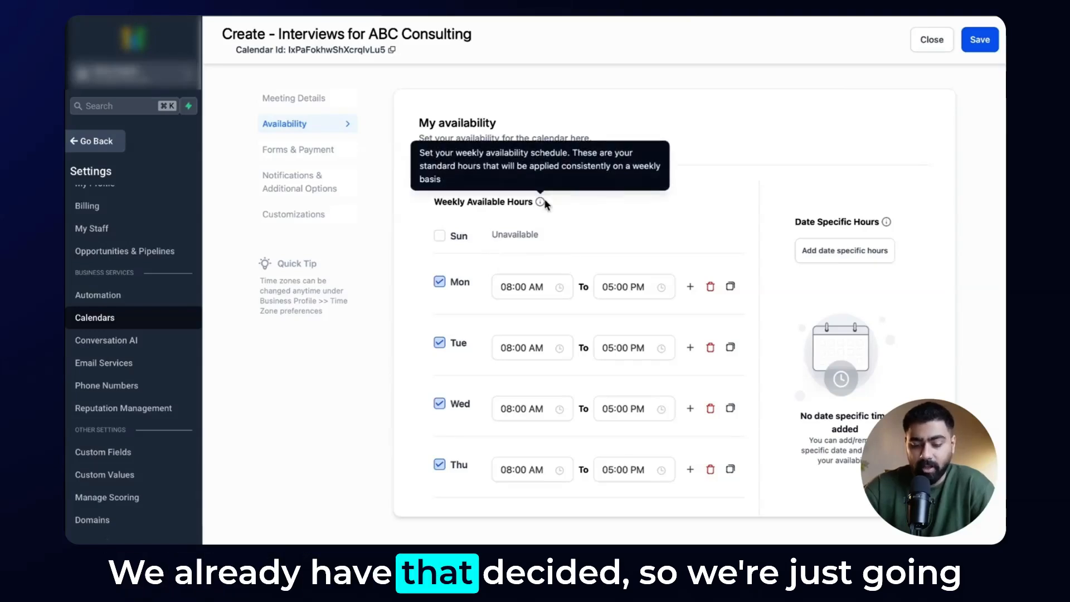
scroll(610, 261, "down", 10)
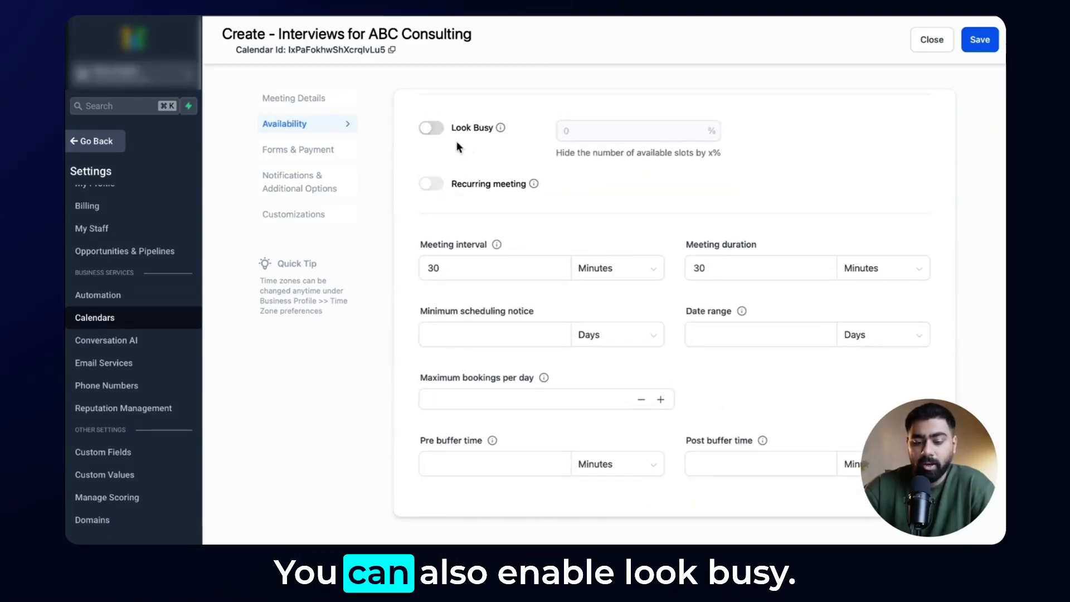
left_click(438, 131)
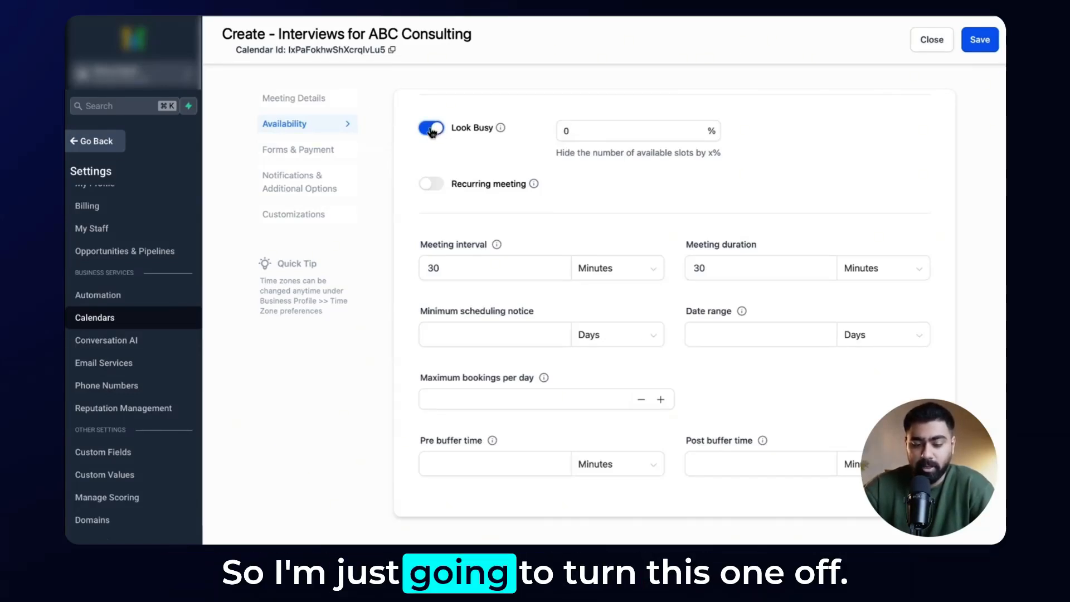
Turn off Look Busy and set the maximum bookings per day to 3
left_click(430, 131)
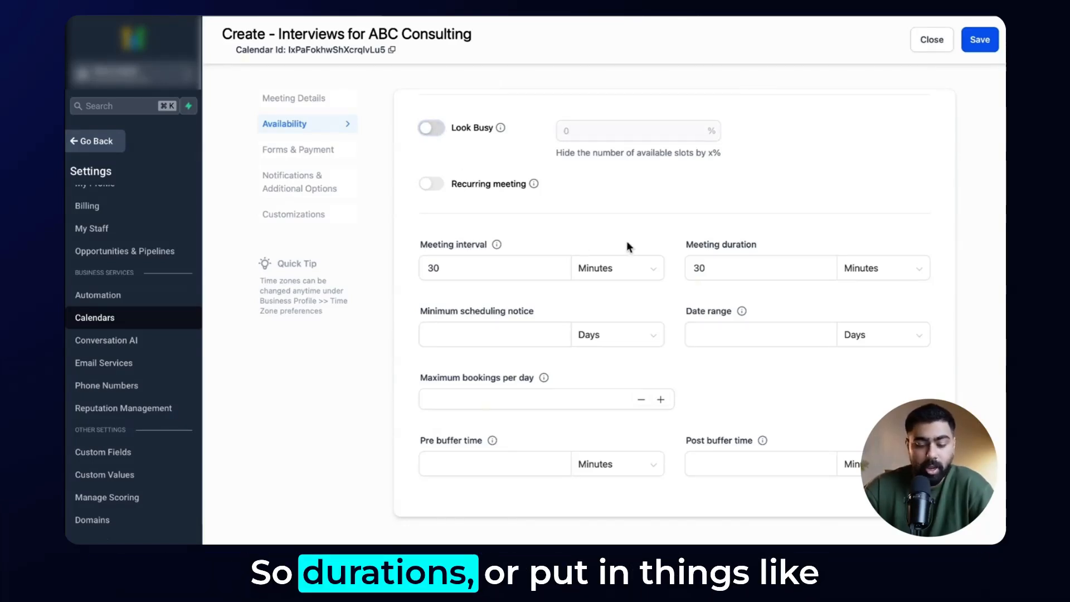
left_click(509, 330)
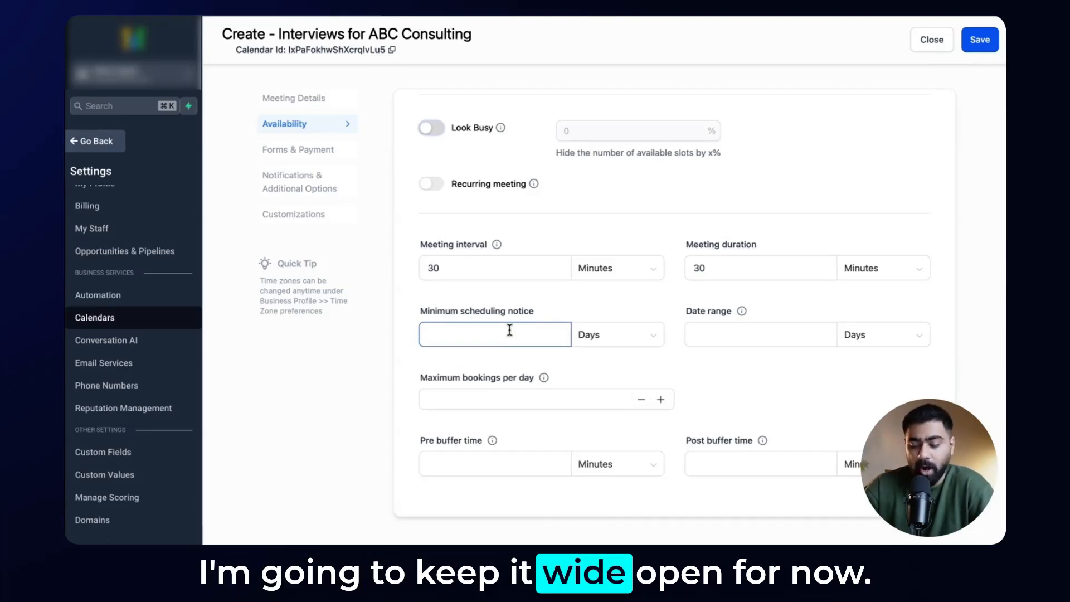
left_click(494, 399)
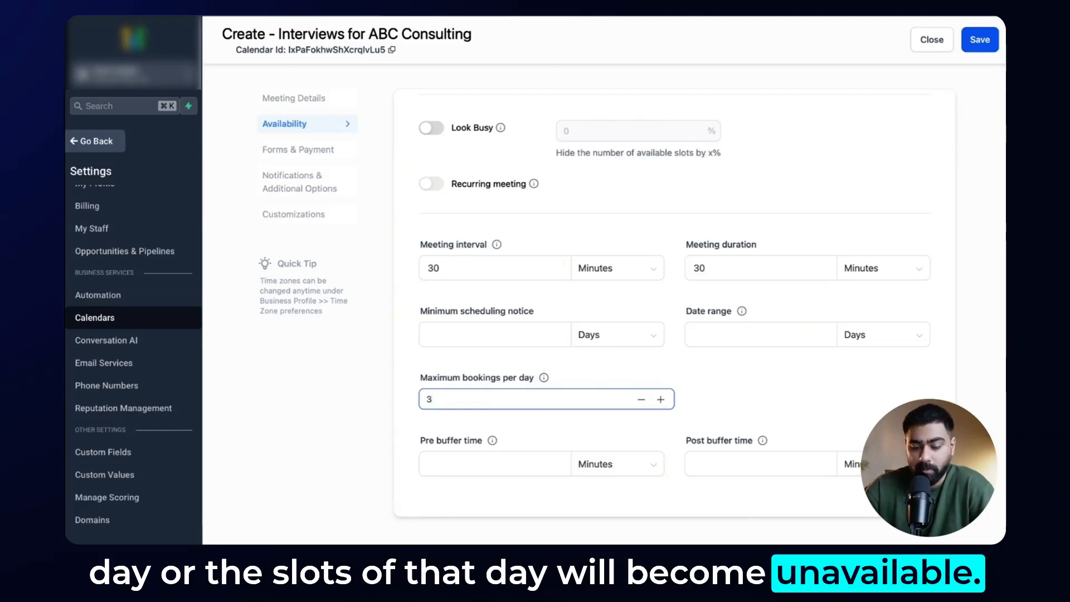
Set both the pre buffer time and the post buffer time to 5 minutes
left_click(473, 436)
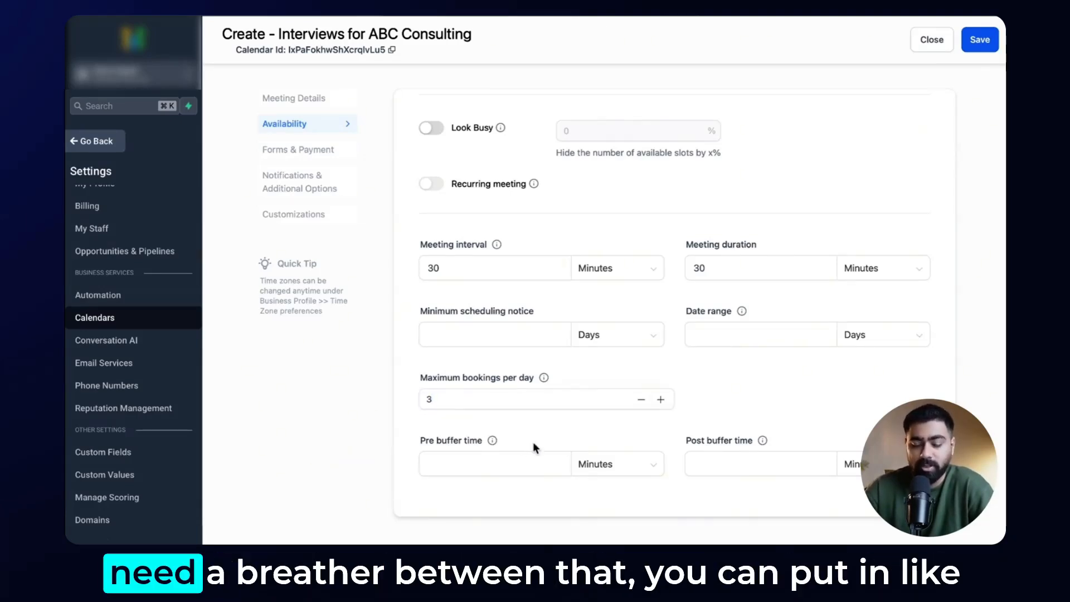
type("5")
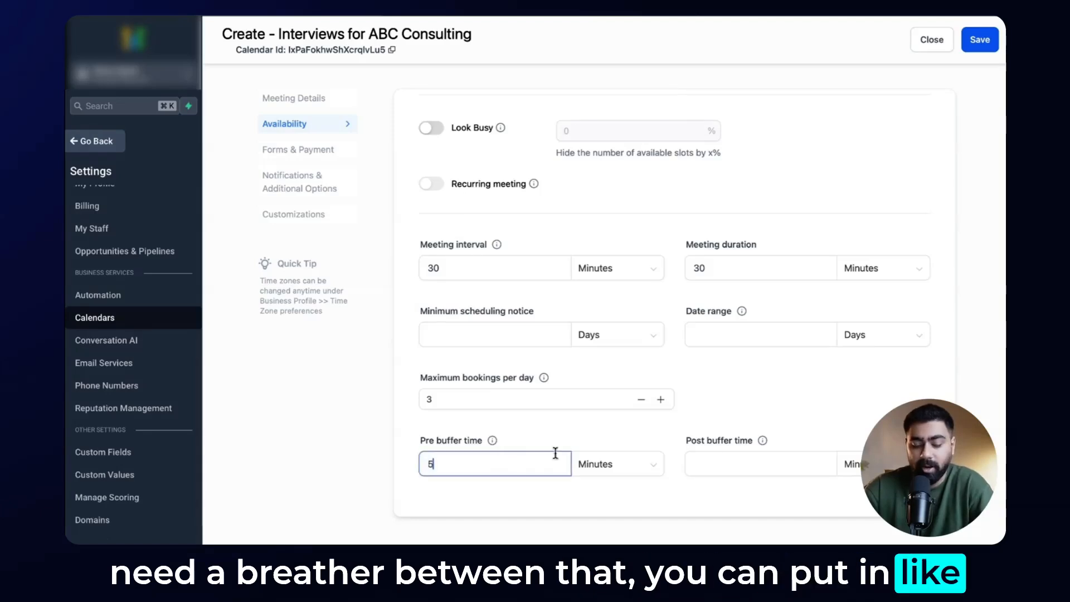
left_click(701, 463)
type("5")
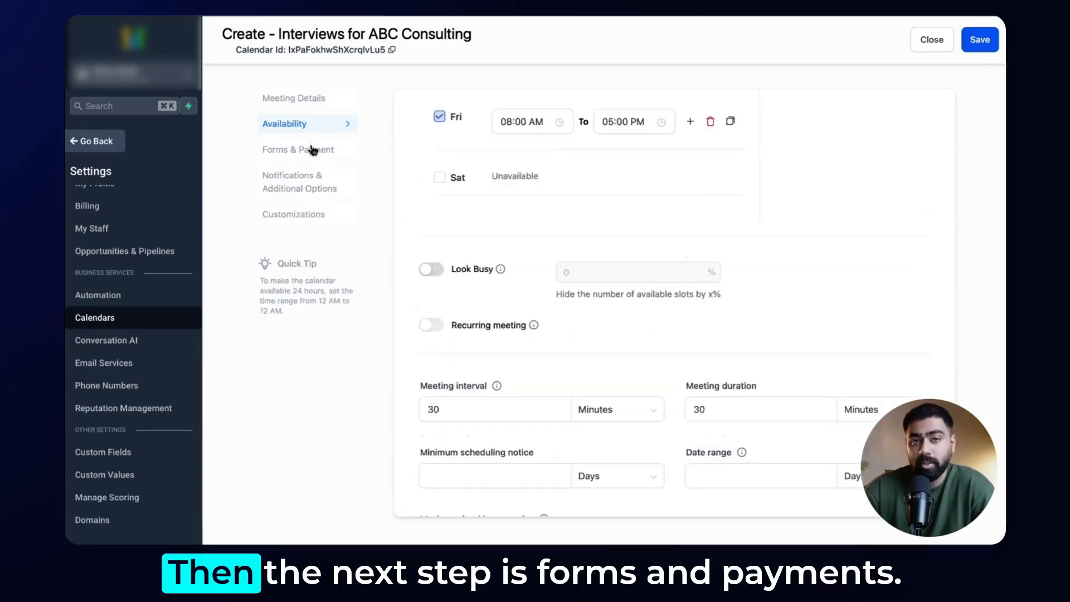
Review the calendar's Forms & Payment settings, including the forms that can be selected, and keep the default form
left_click(320, 150)
scroll(469, 168, "up", 4)
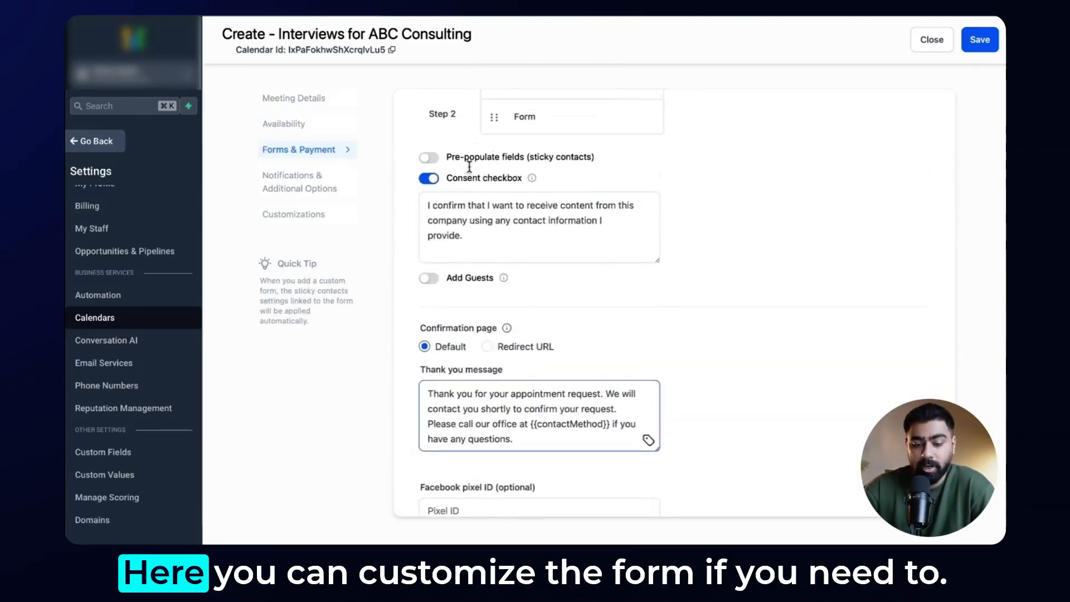
scroll(502, 164, "up", 3)
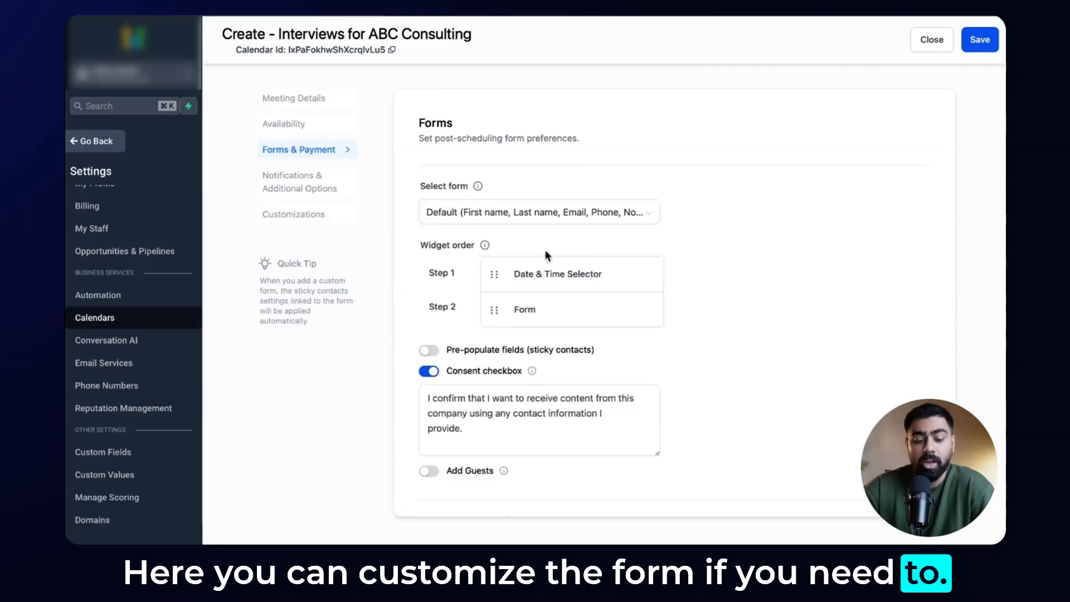
left_click(490, 213)
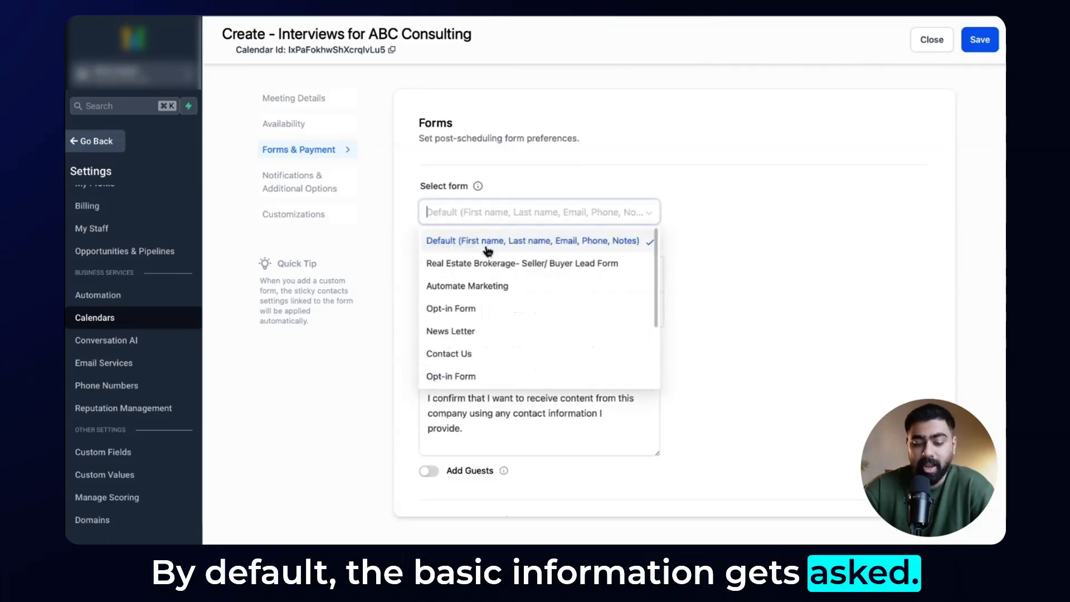
left_click(516, 165)
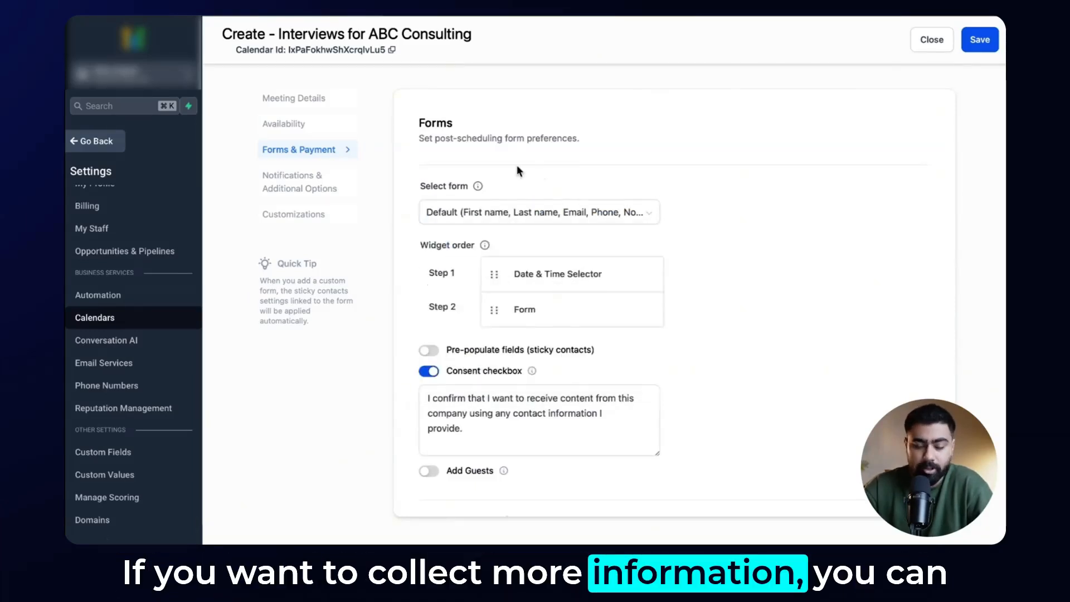
left_click(497, 214)
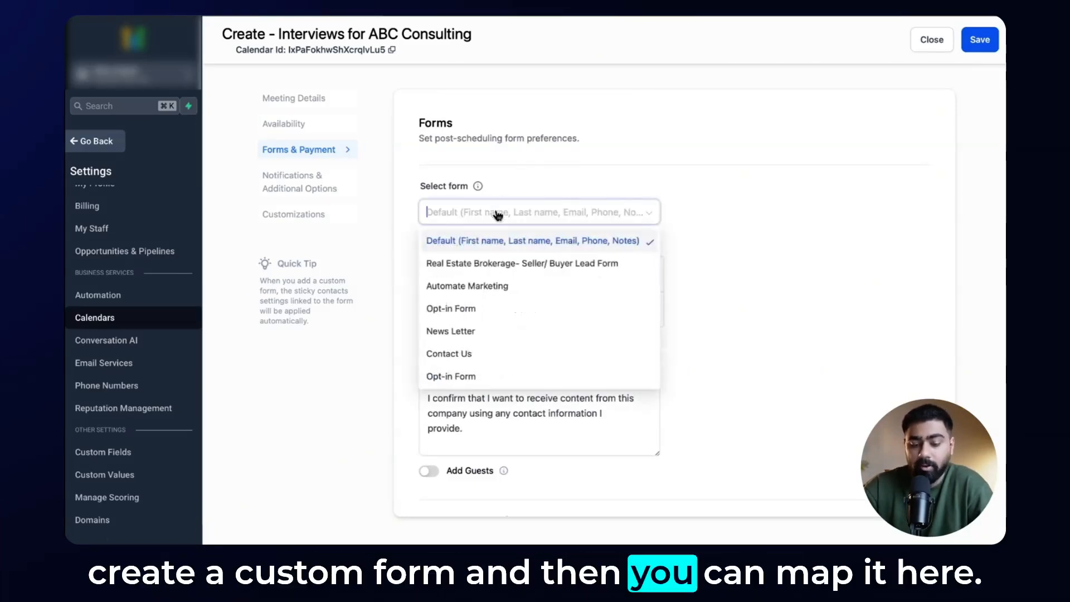
scroll(518, 372, "down", 10)
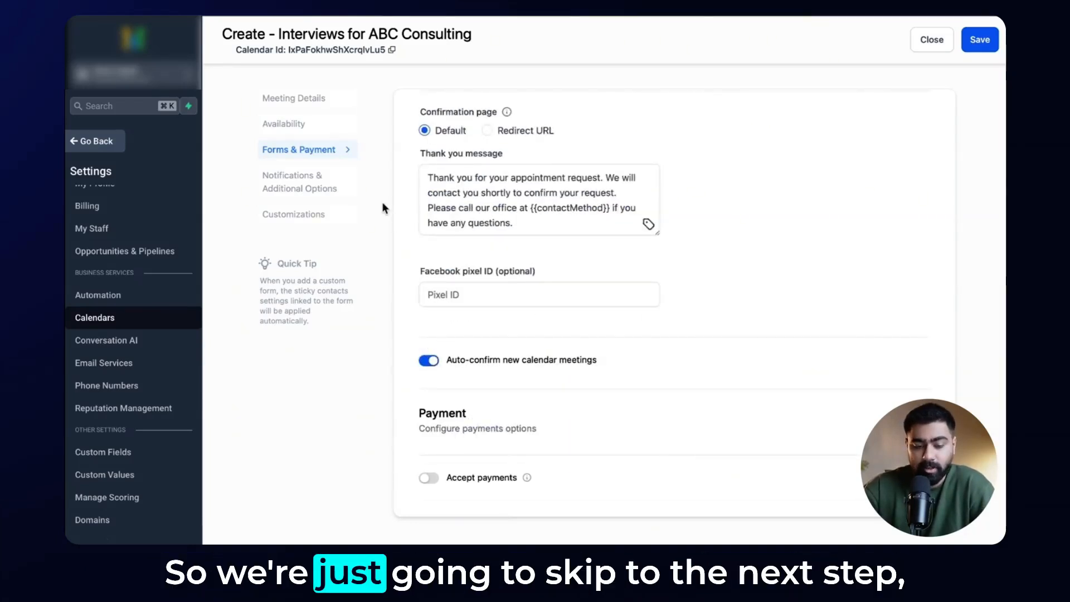
Set the acknowledgement email notification to go to the contact and the assigned user
left_click(307, 184)
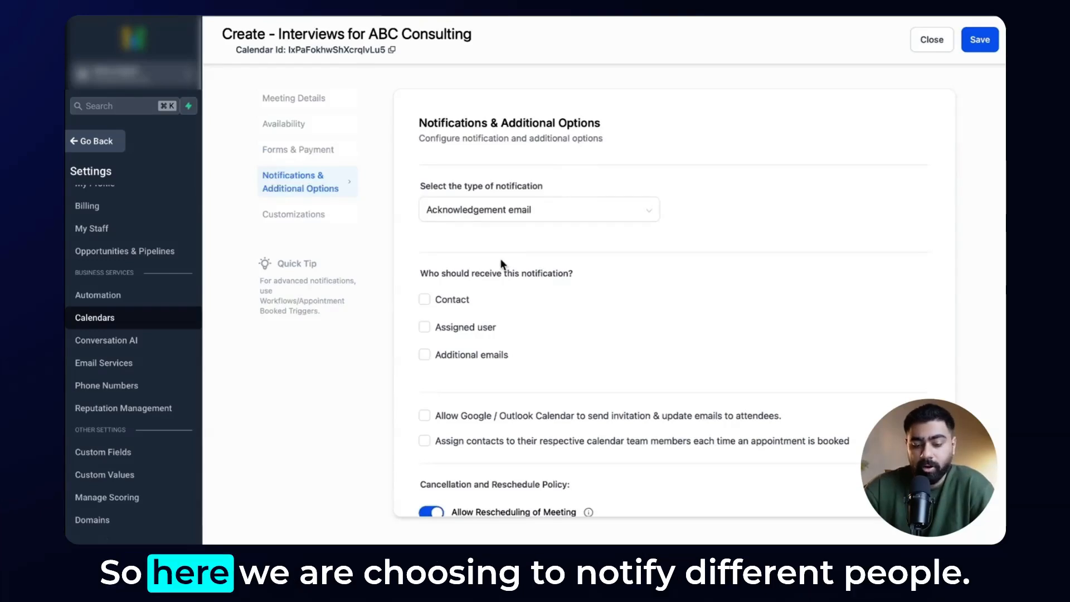
left_click(425, 303)
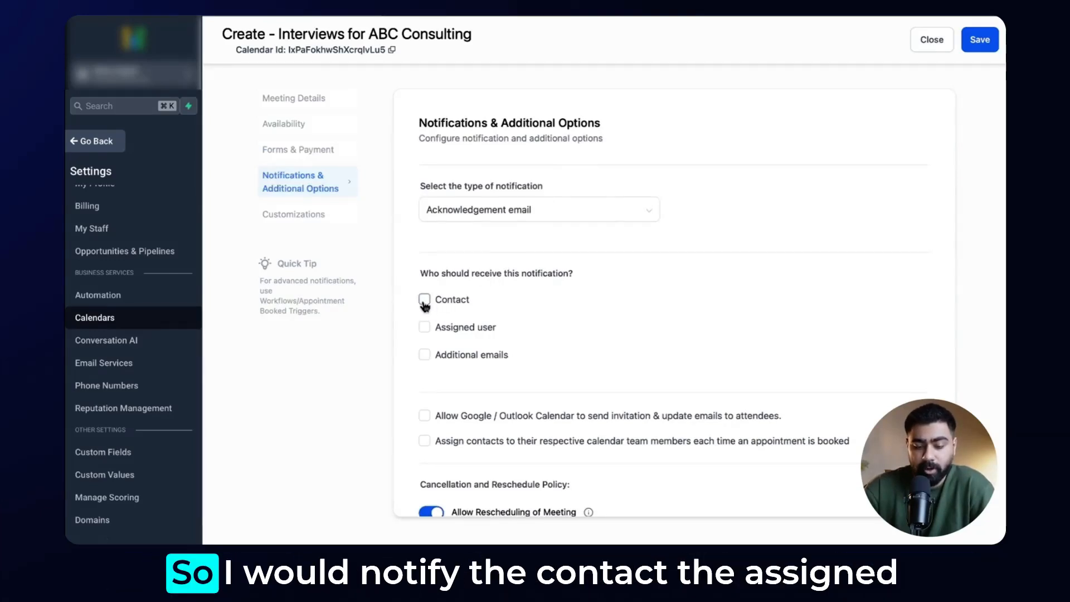
left_click(425, 328)
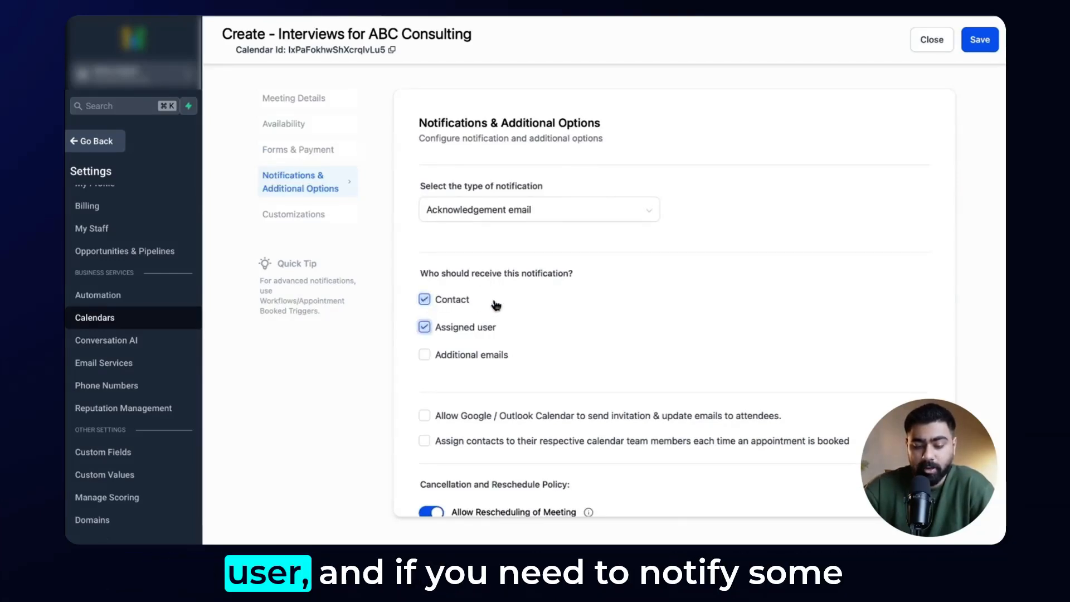
Allow Google / Outlook invitation emails and assign contacts to their calendar team members, skipping contacts that already have an assigned user
scroll(471, 293, "down", 1)
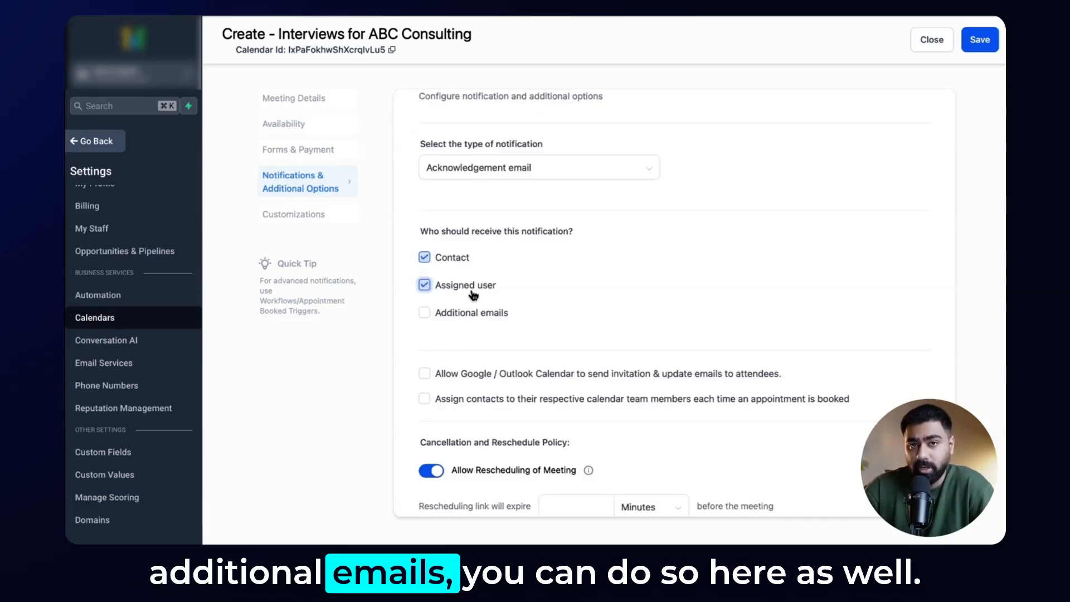
scroll(469, 336, "down", 1)
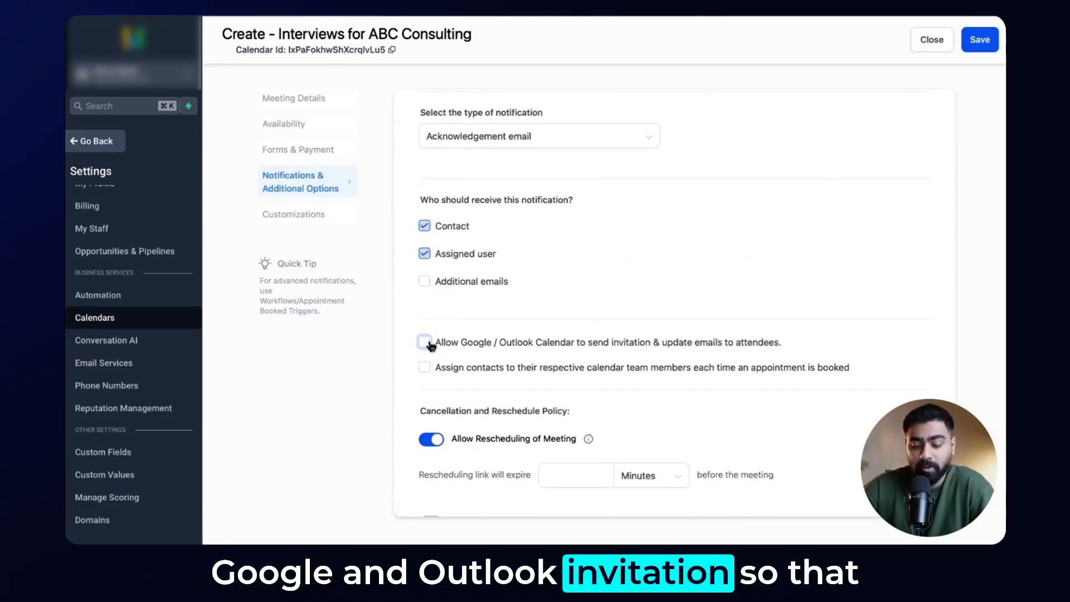
left_click(430, 344)
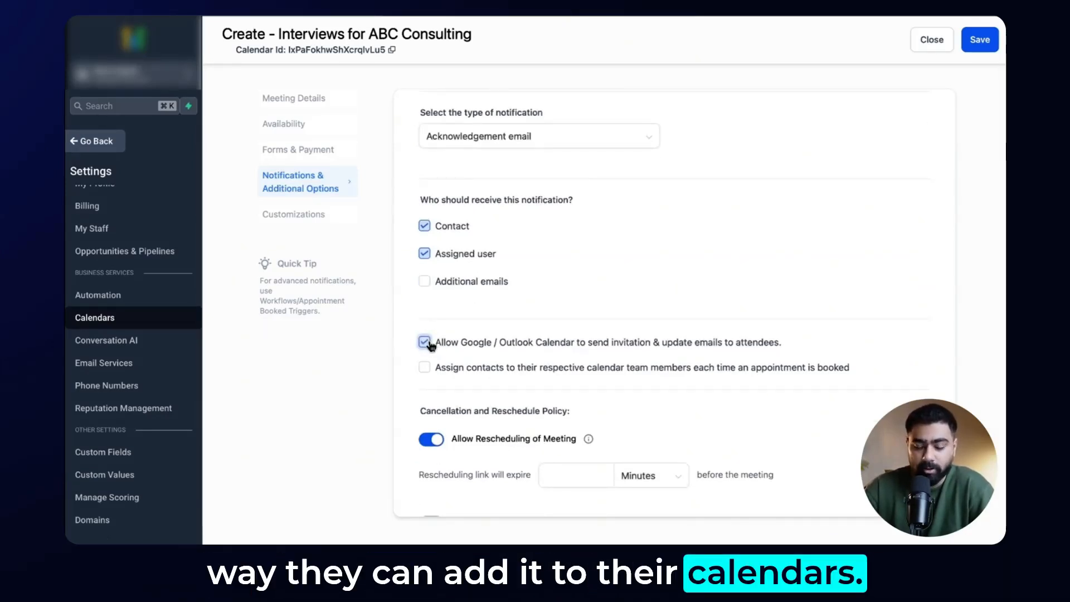
scroll(446, 356, "down", 1)
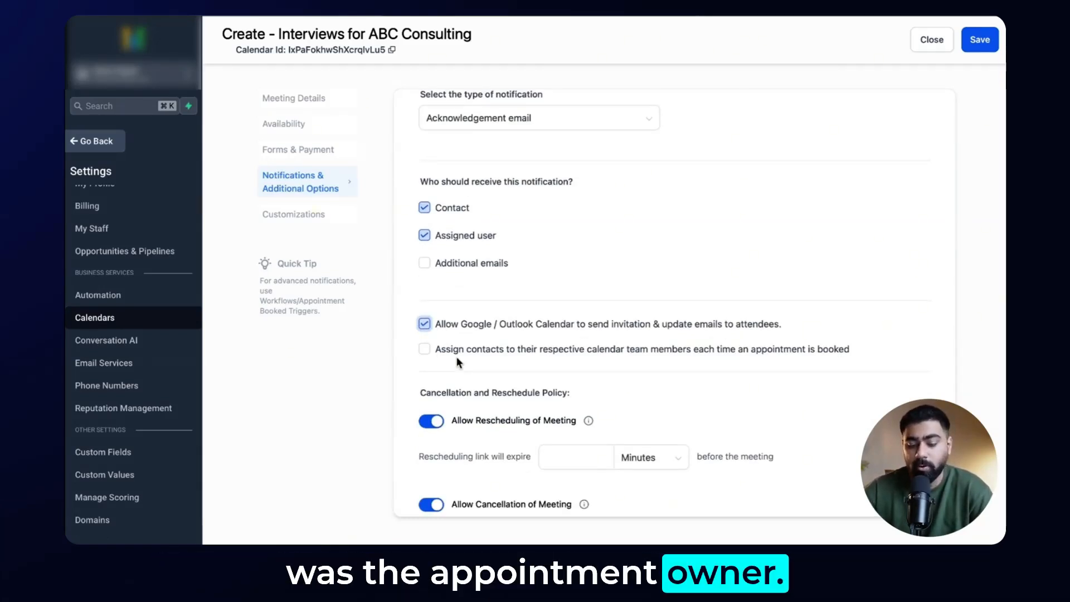
left_click(438, 355)
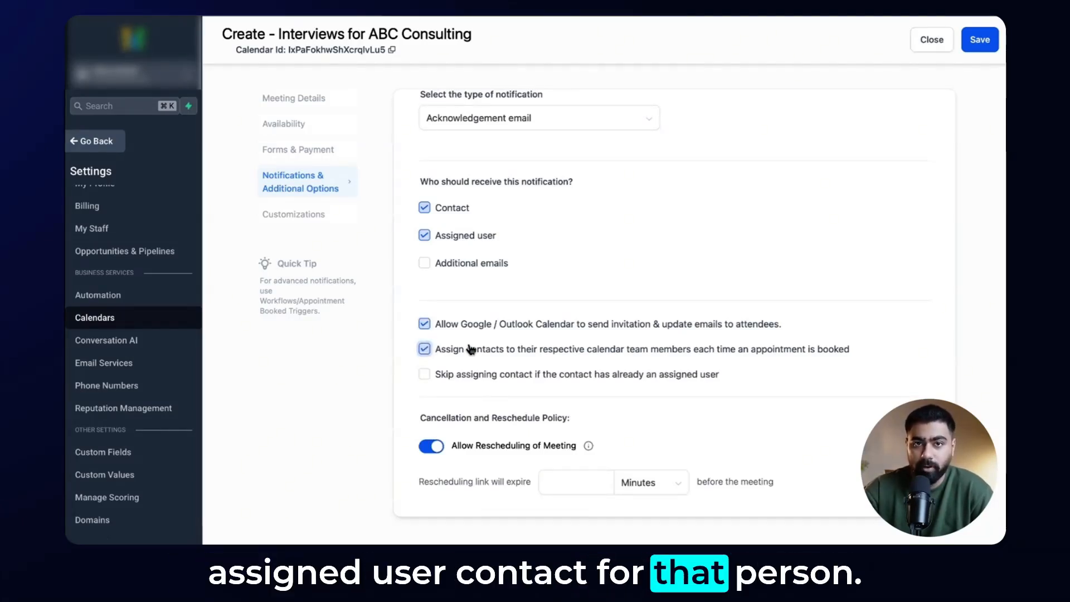
left_click(424, 374)
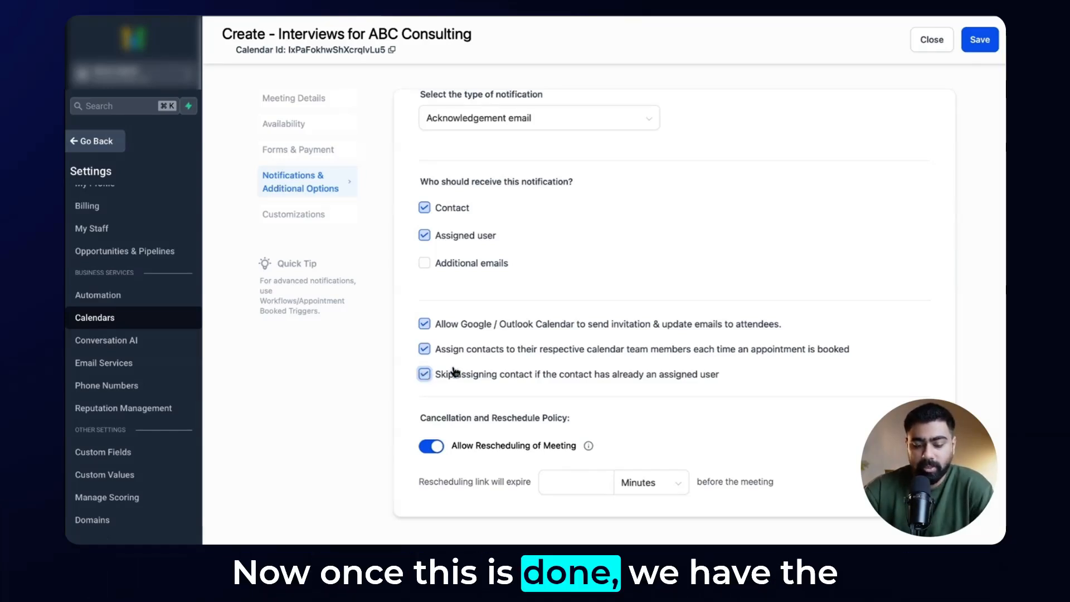
Disable rescheduling and cancellation of meetings in the Cancellation and Reschedule Policy
scroll(454, 372, "down", 3)
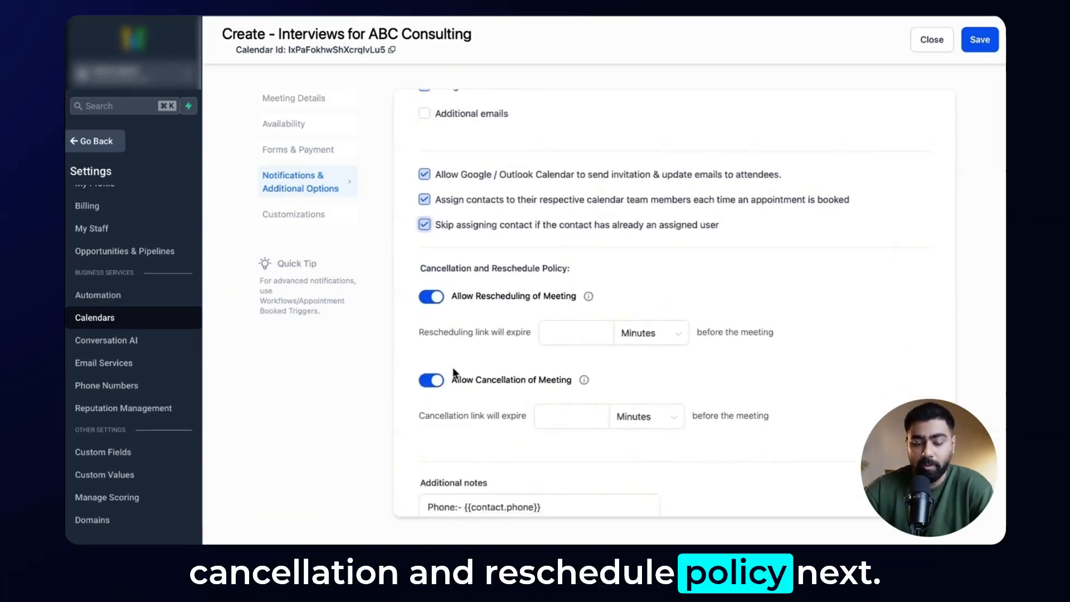
left_click(431, 296)
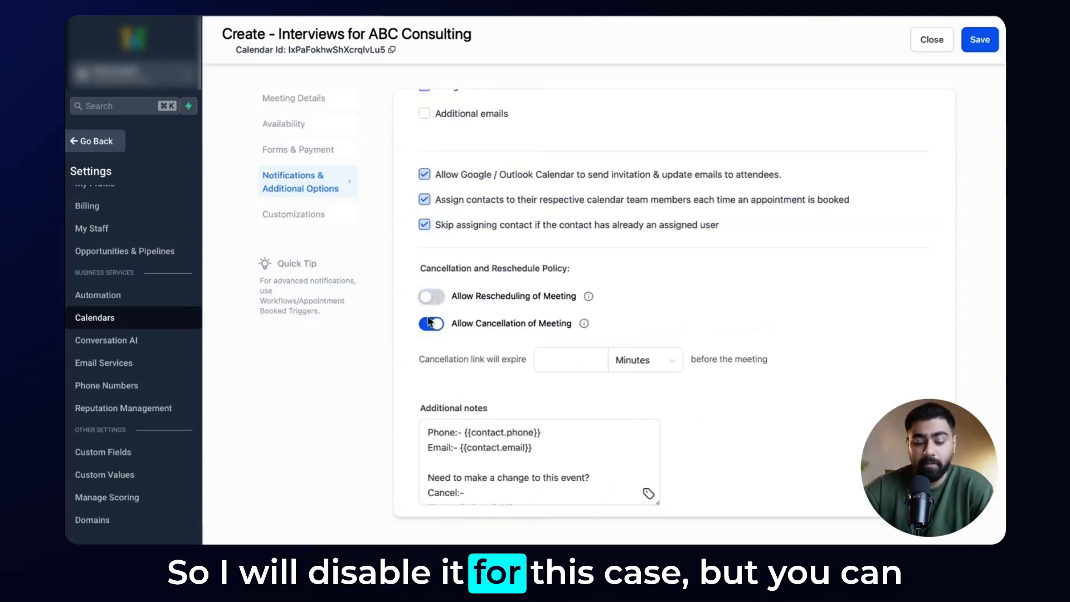
left_click(430, 322)
Re-enable meeting rescheduling to view the expiry units for its link, and turn rescheduling off again
left_click(433, 339)
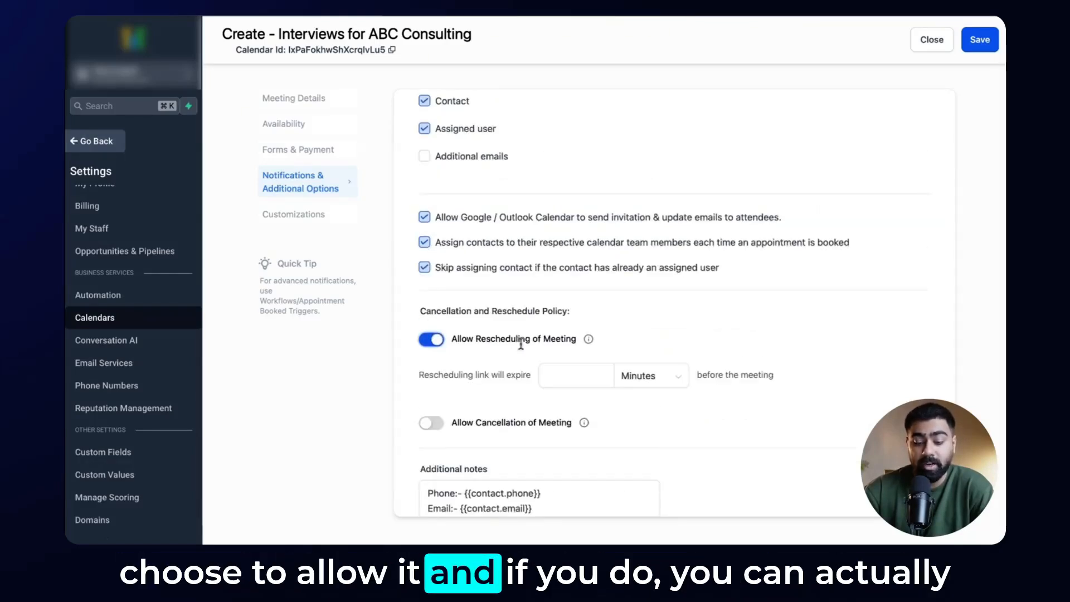
left_click(549, 375)
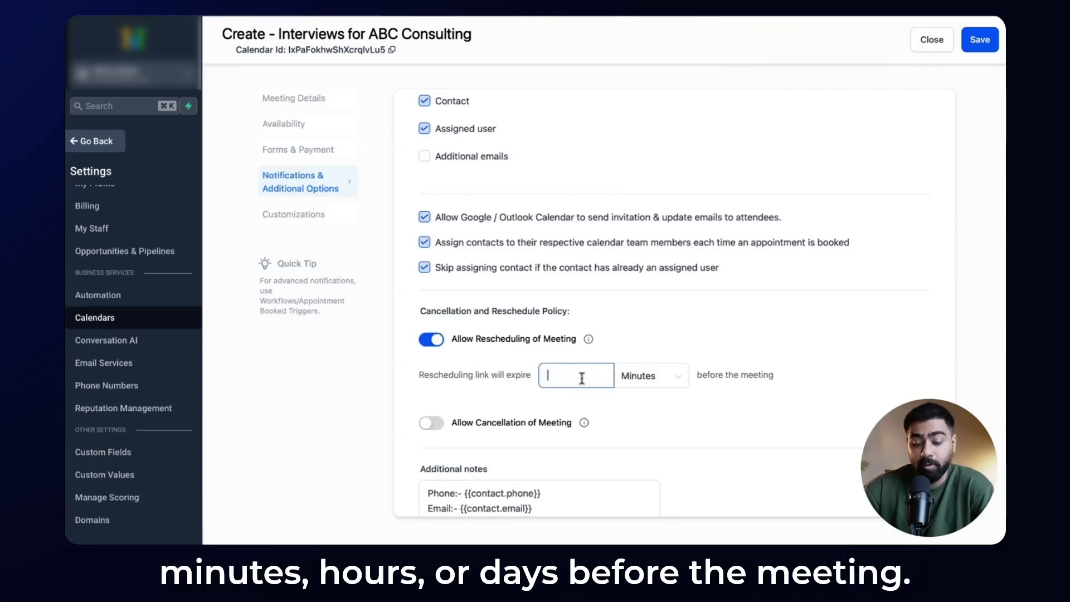
left_click(649, 375)
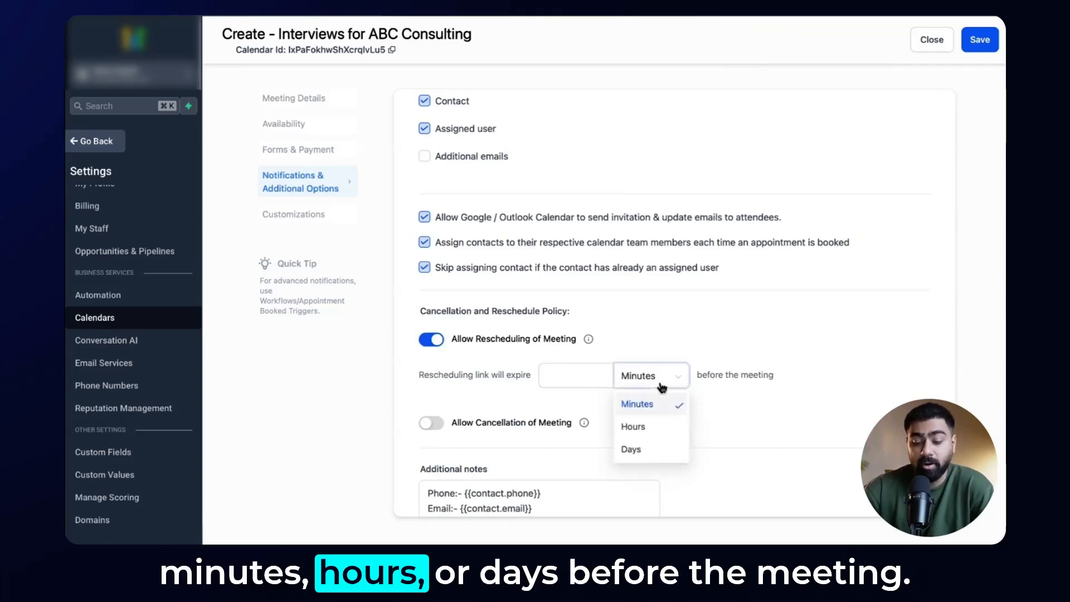
left_click(714, 345)
left_click(432, 339)
Review the additional notes and the Neo widget's customization options, and save the calendar
left_click(490, 433)
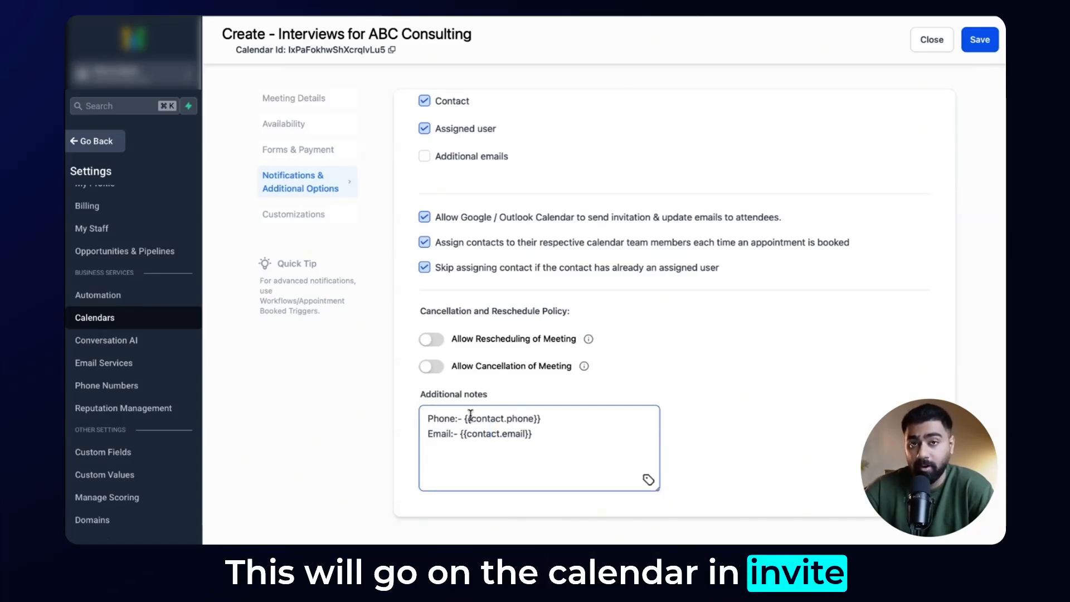
scroll(469, 415, "up", 2)
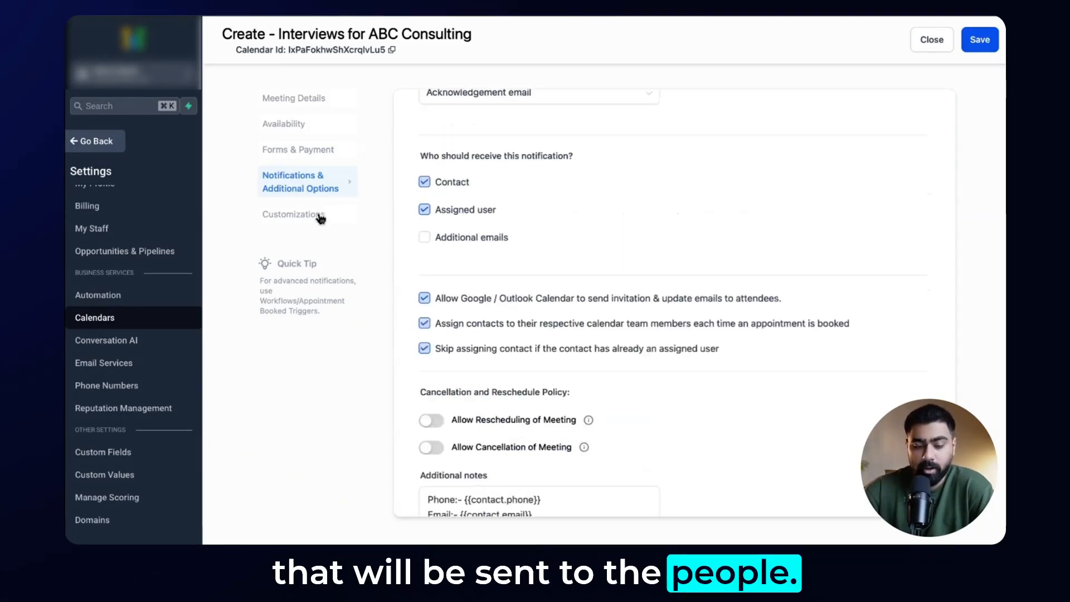
left_click(311, 219)
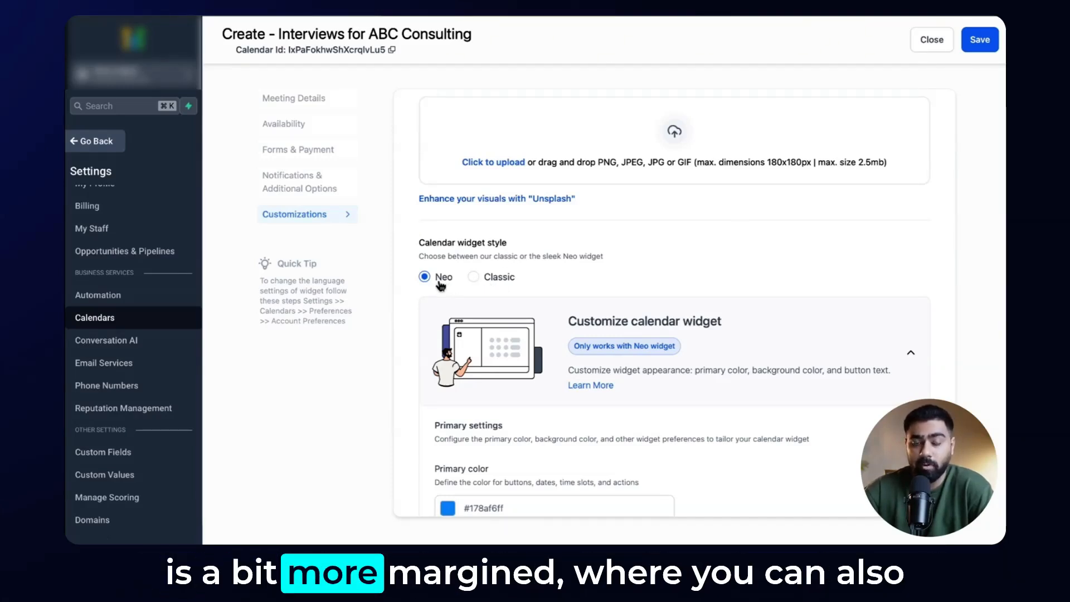
scroll(490, 329, "down", 3)
scroll(494, 334, "down", 1)
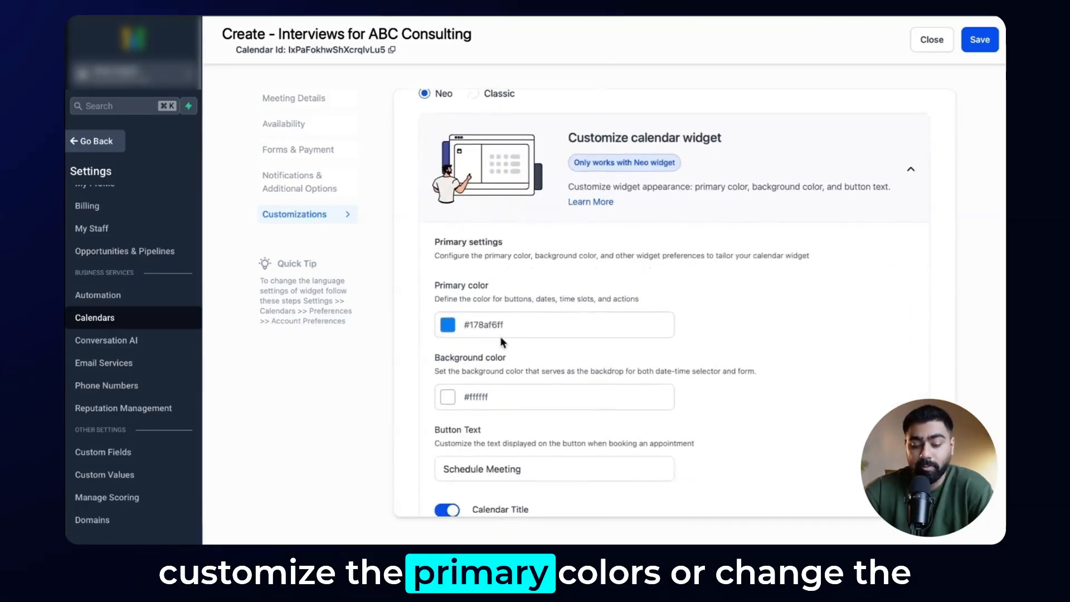
scroll(499, 337, "down", 1)
scroll(505, 368, "down", 1)
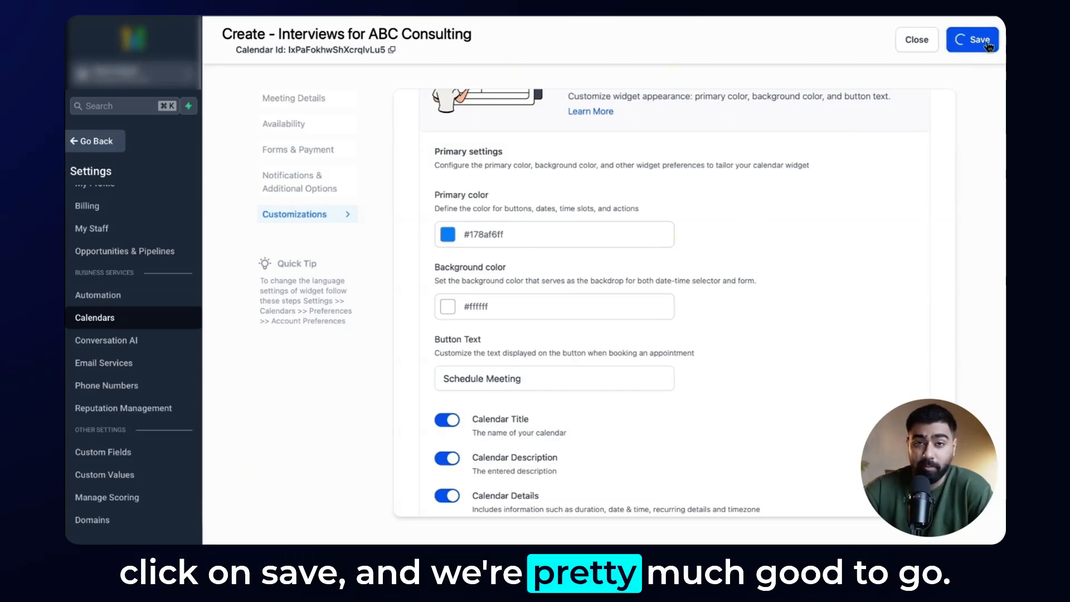
Open the sharing options of the newly saved Interviews for ABC Consulting calendar and copy its scheduling link
left_click(908, 298)
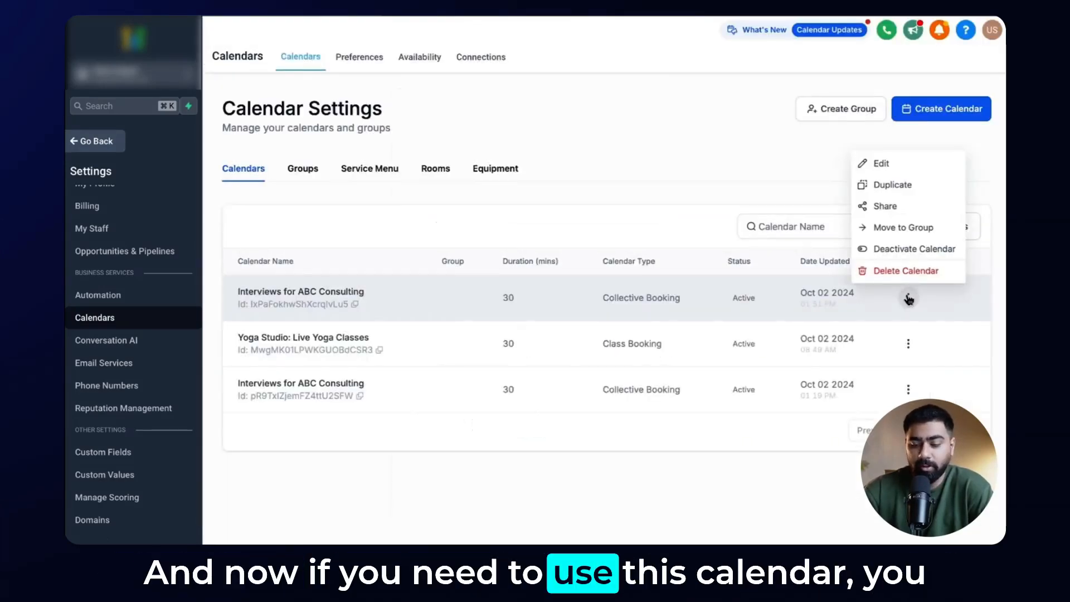
left_click(887, 215)
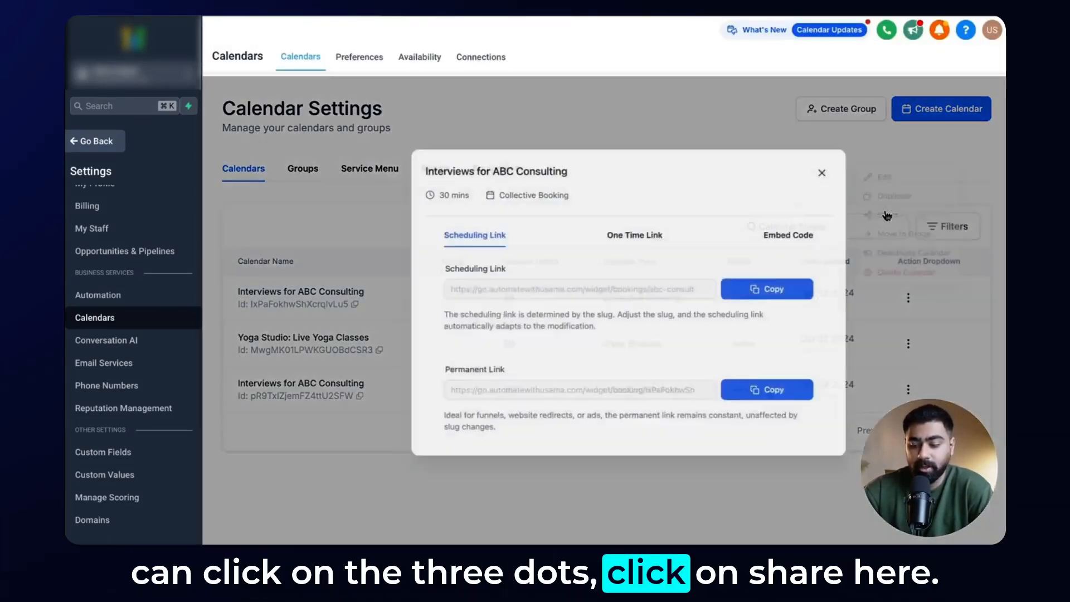
left_click(764, 296)
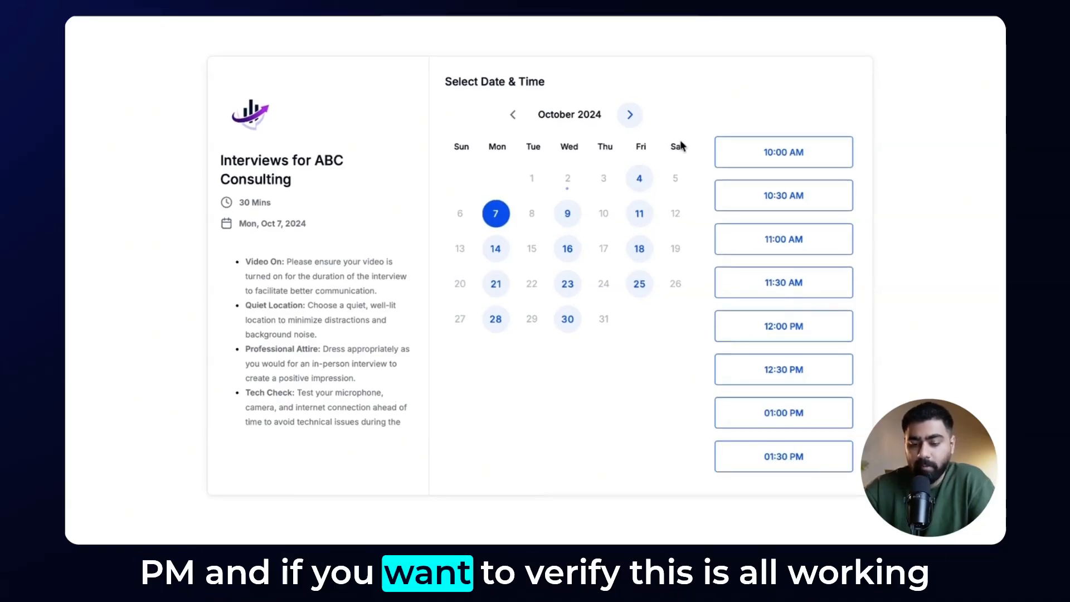
Switch to the Canva diagram to compare the three team members' availability with the booking page
left_click(804, 16)
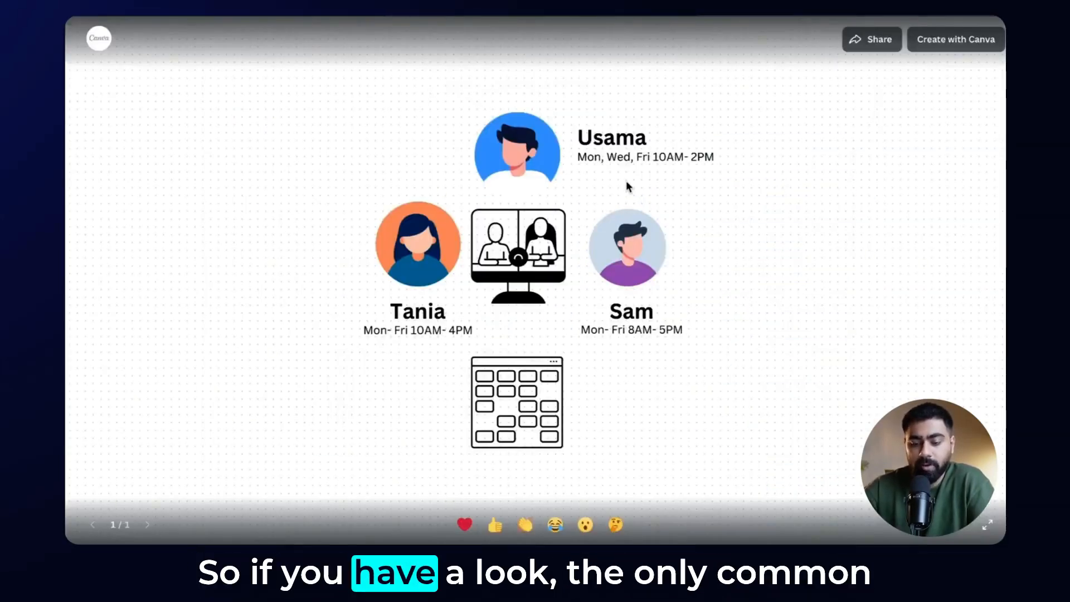